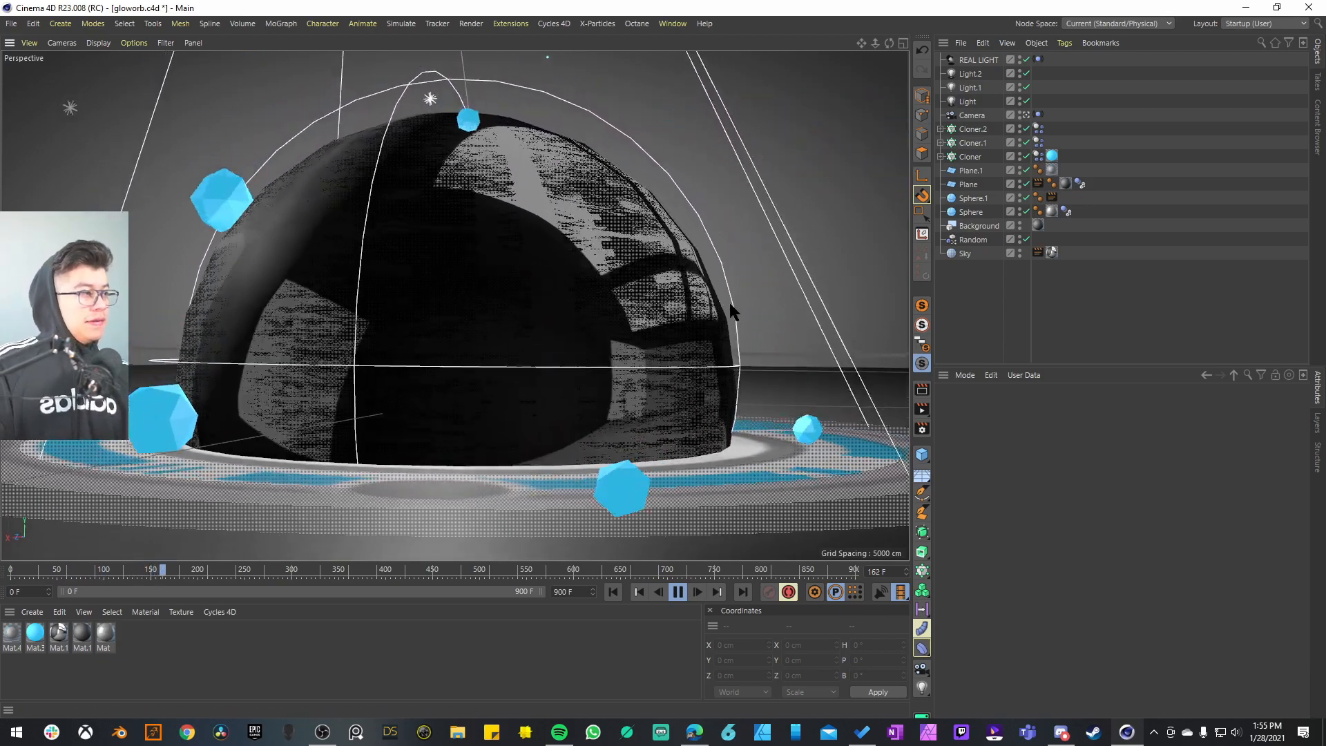
- Examine the finished orb scene outside the camera view, including the Random effector and the Cloner's contents with both dome spheres hidden
left_click(1026, 116)
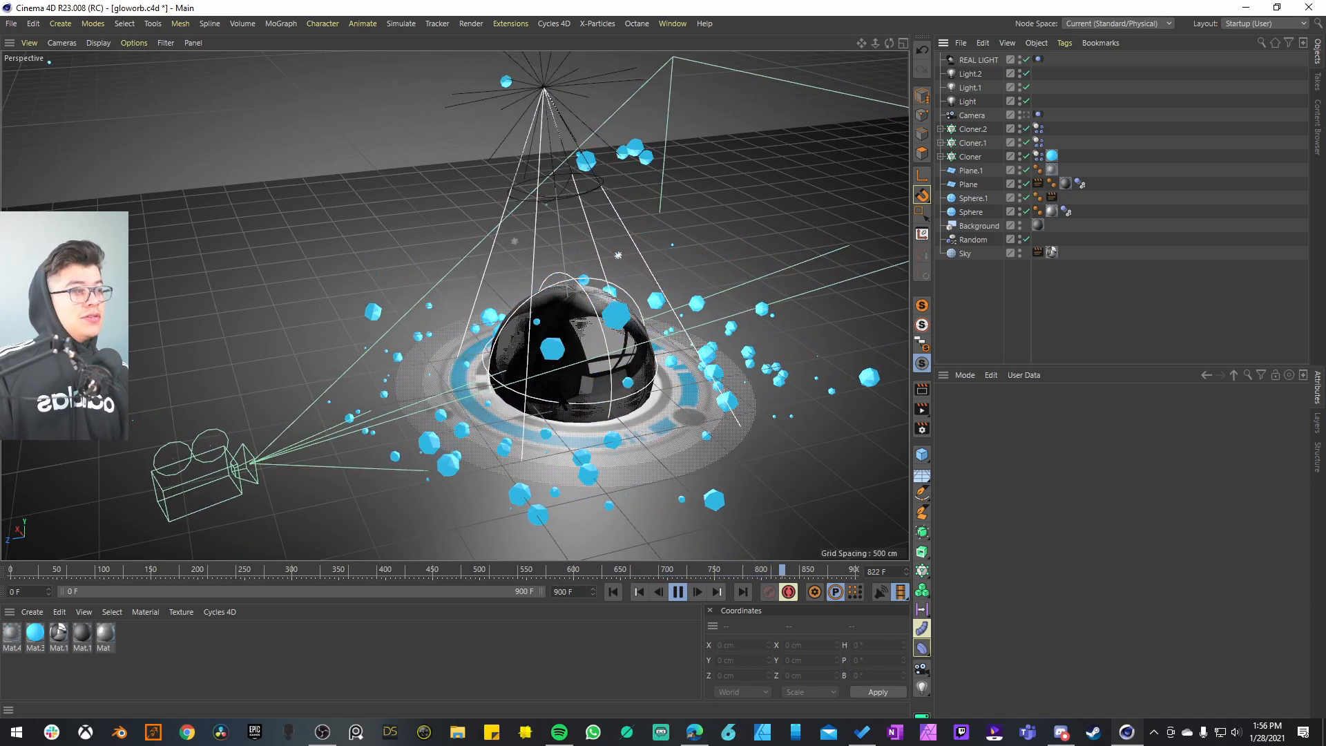
left_click(976, 238)
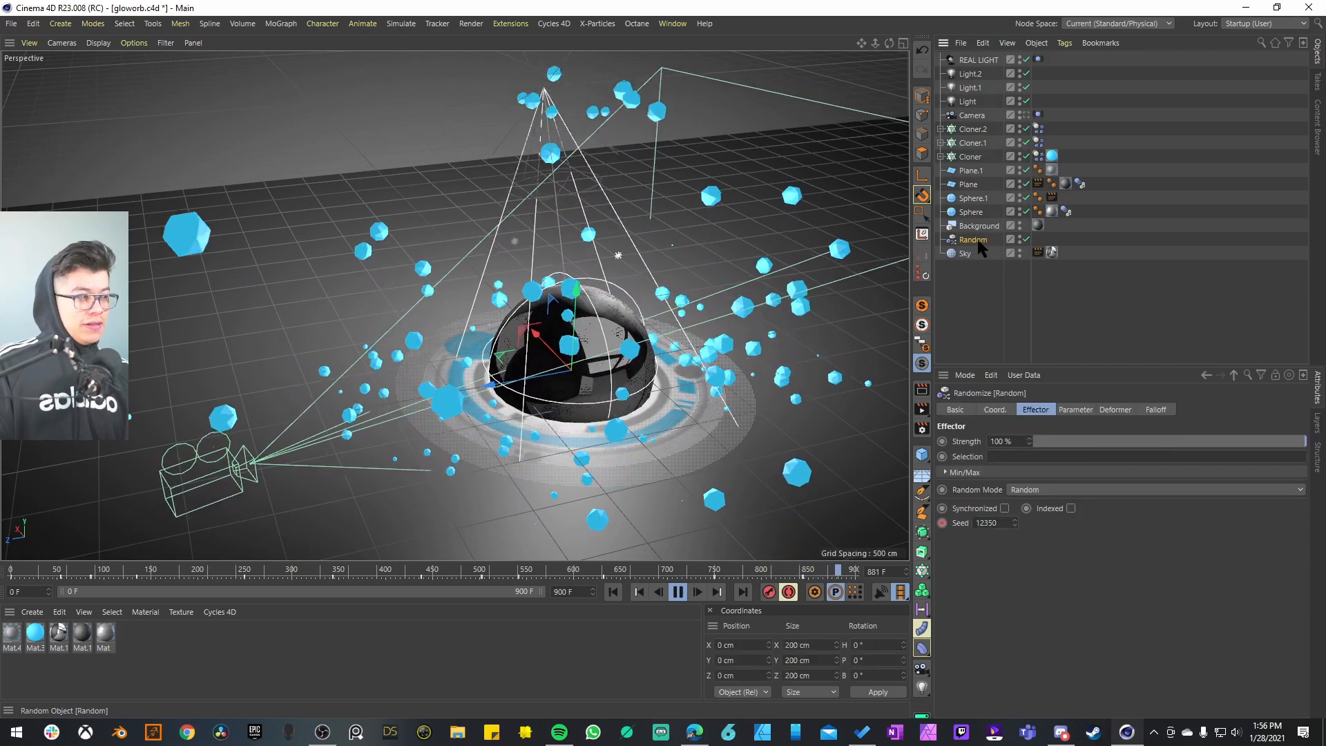
left_click(1019, 197)
left_click(1020, 212)
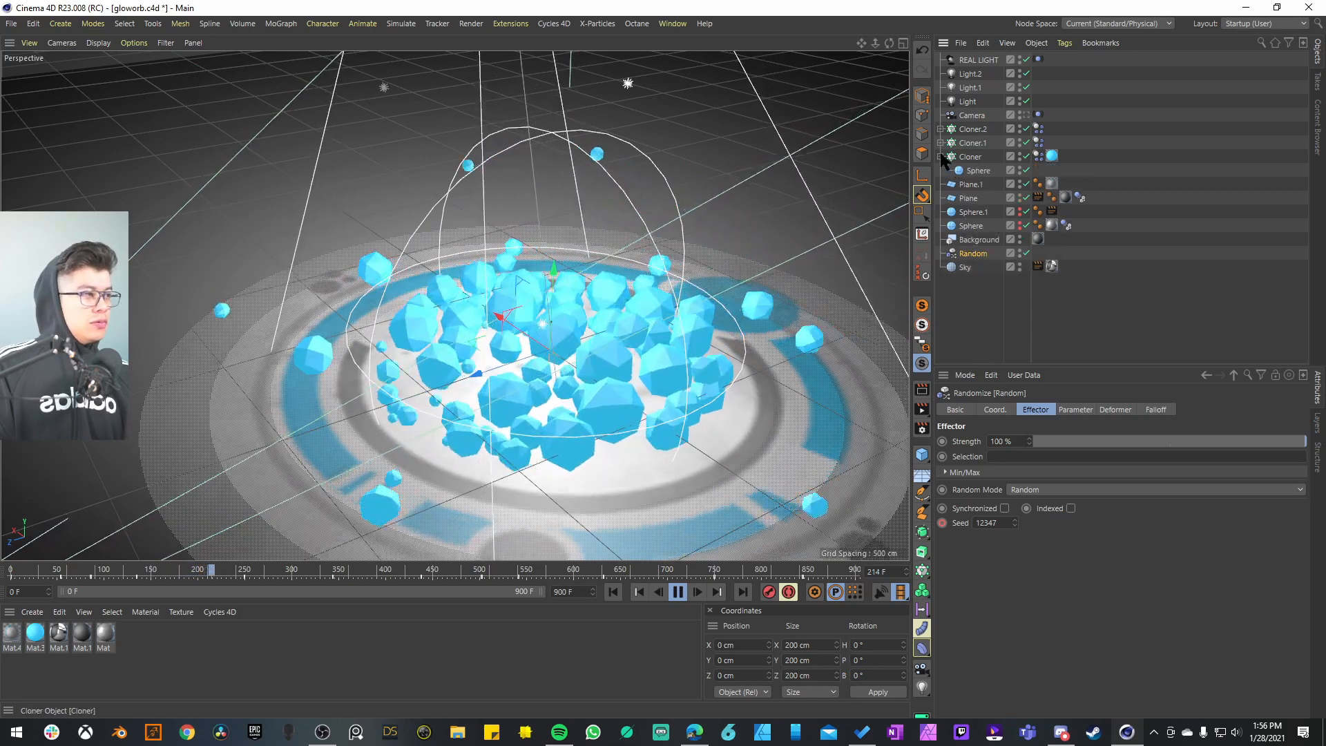
left_click(940, 157)
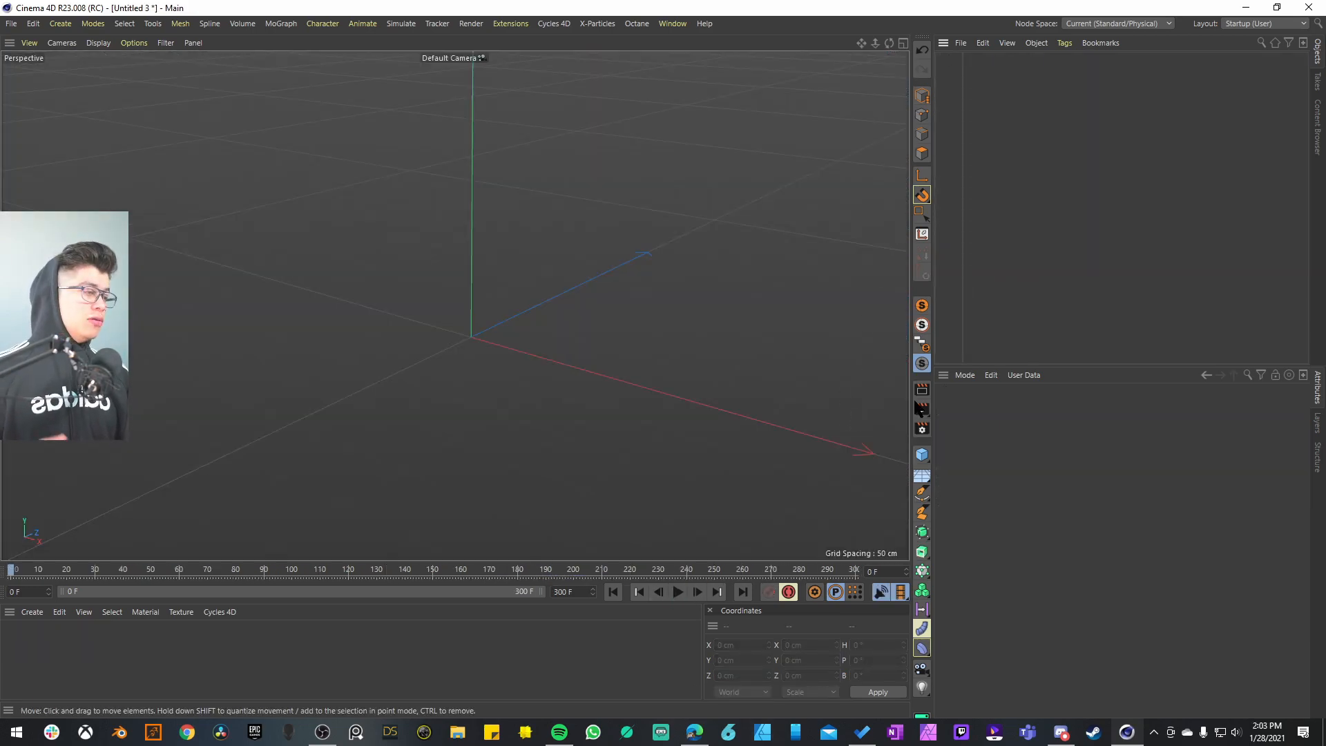
- Create a plane and a sphere at the origin, and enable X-Ray on the sphere
left_click_drag(921, 461, 1003, 473)
left_click(1056, 492)
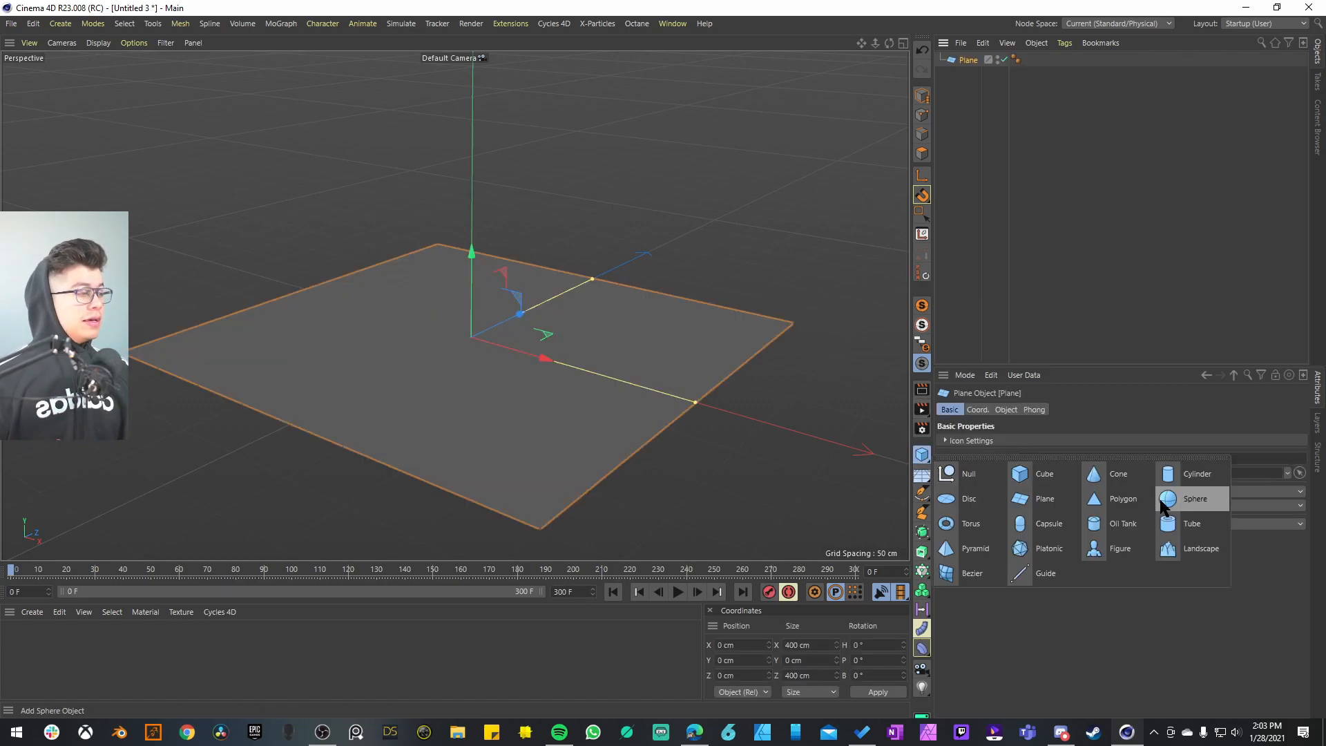
left_click_drag(1162, 504, 1167, 500)
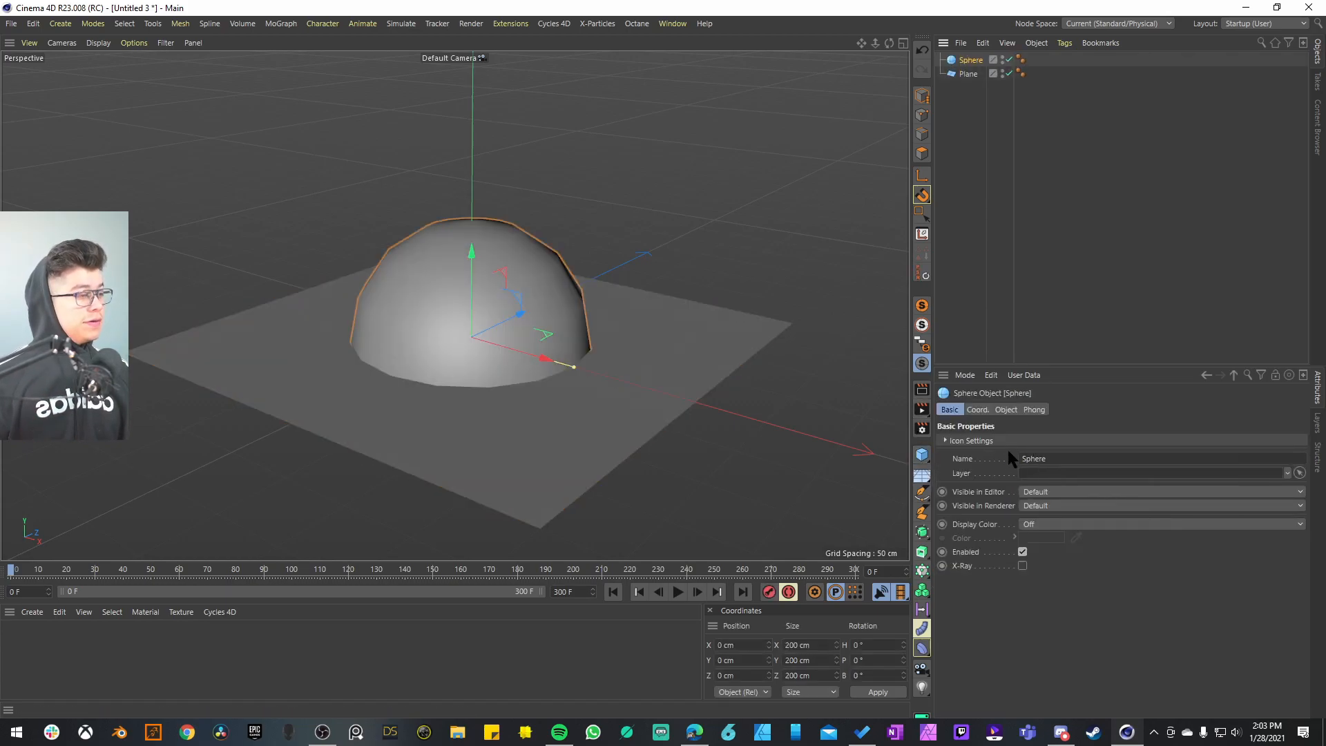
left_click(1023, 566)
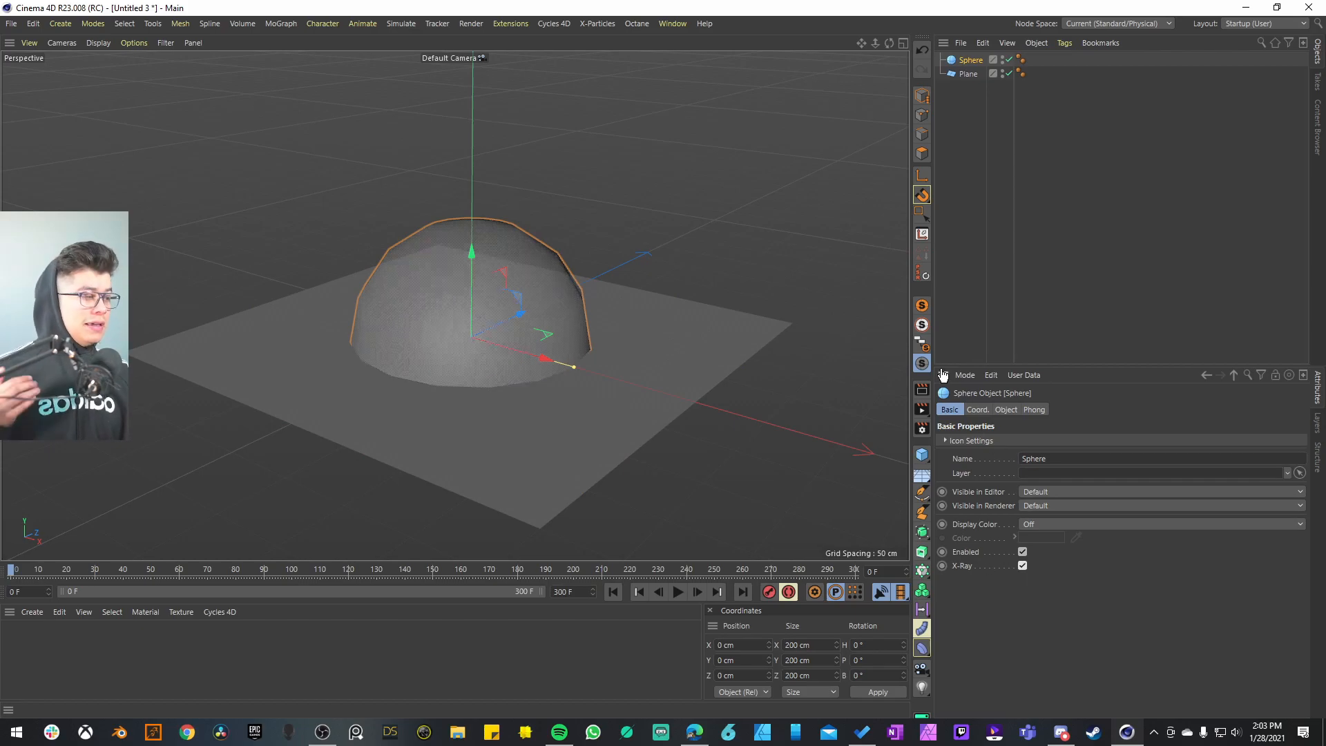
- Add a second sphere with a radius of 10 cm inside the large one
left_click_drag(920, 461, 1174, 502)
left_click(1004, 409)
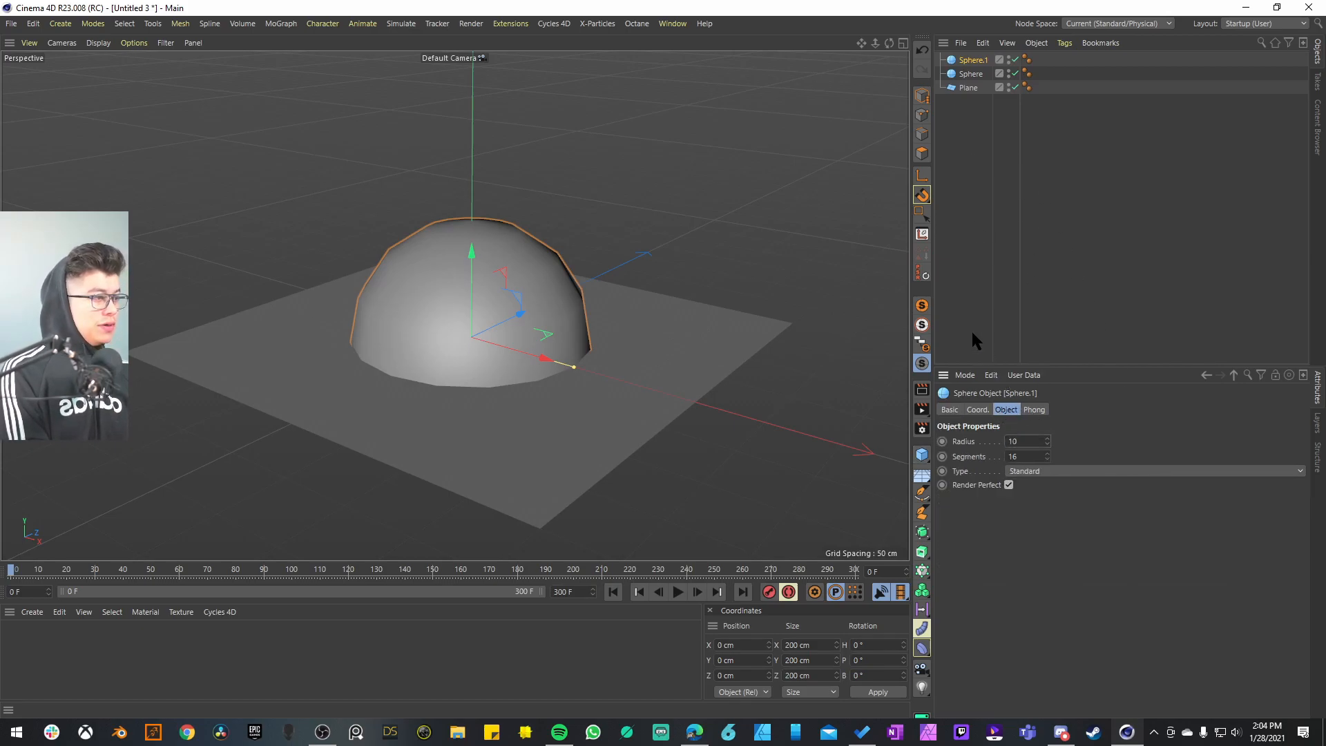
key("Return")
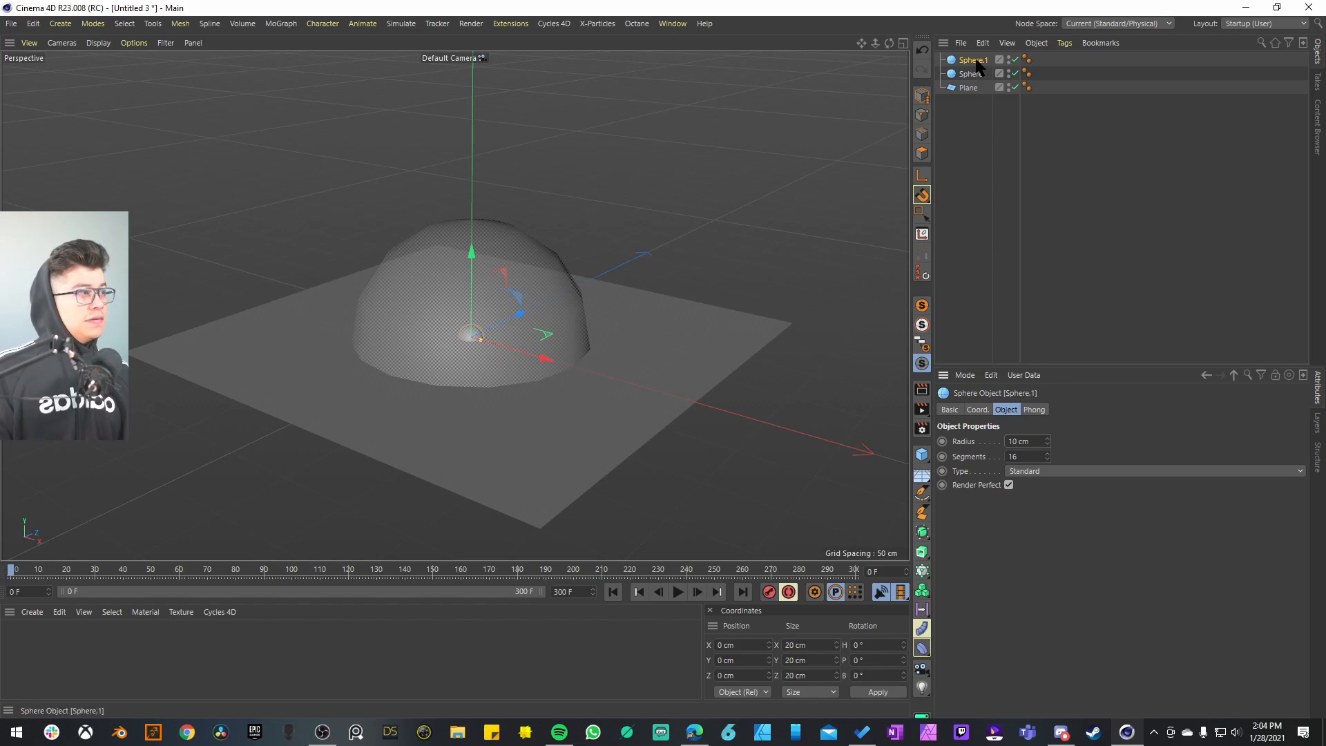
- Clone the small sphere in a 3 × 3 × 3 per-step grid sized 19, 13 and 10 cm, raised about 34 cm
left_click(921, 570, "alt")
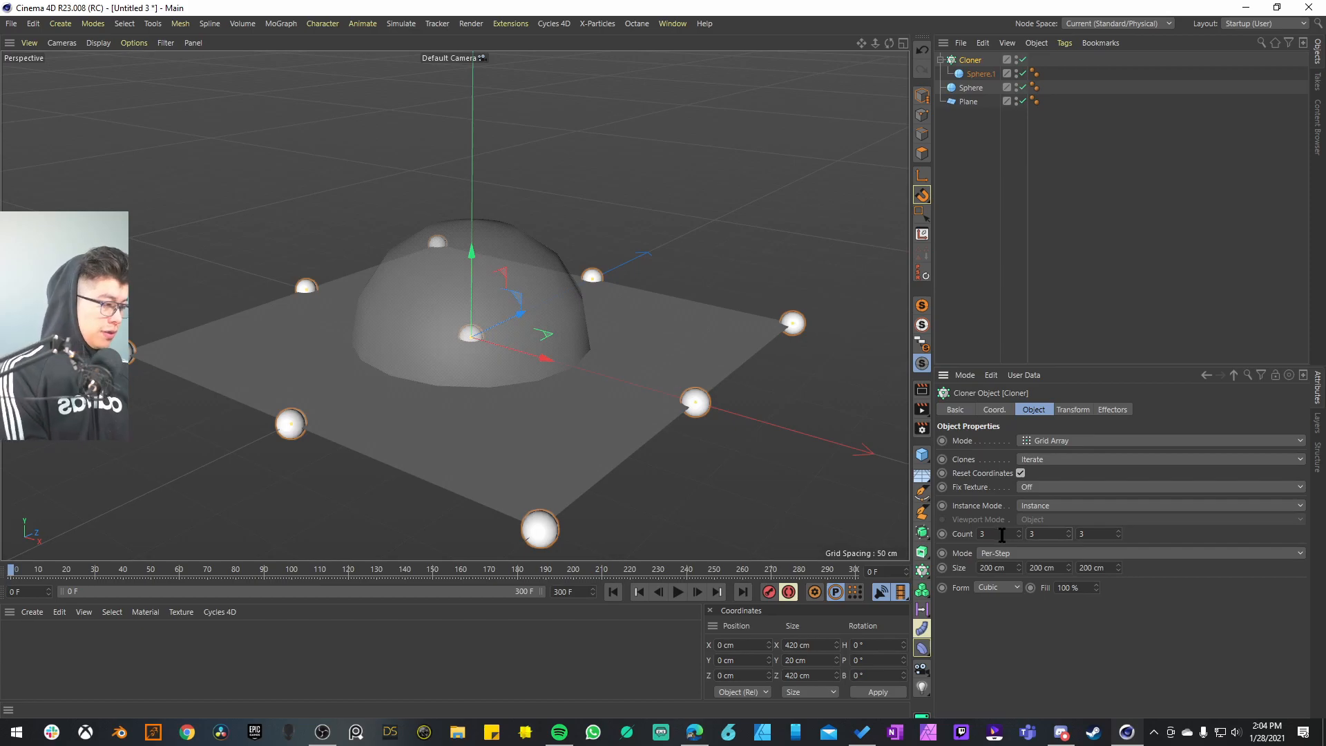
key("Return")
mouse_move(1018, 566)
left_mouse_down()
mouse_move(1018, 642)
mouse_move(1013, 570)
mouse_move(1071, 581)
mouse_move(1070, 656)
left_mouse_up()
left_click_drag(1117, 568, 1116, 646)
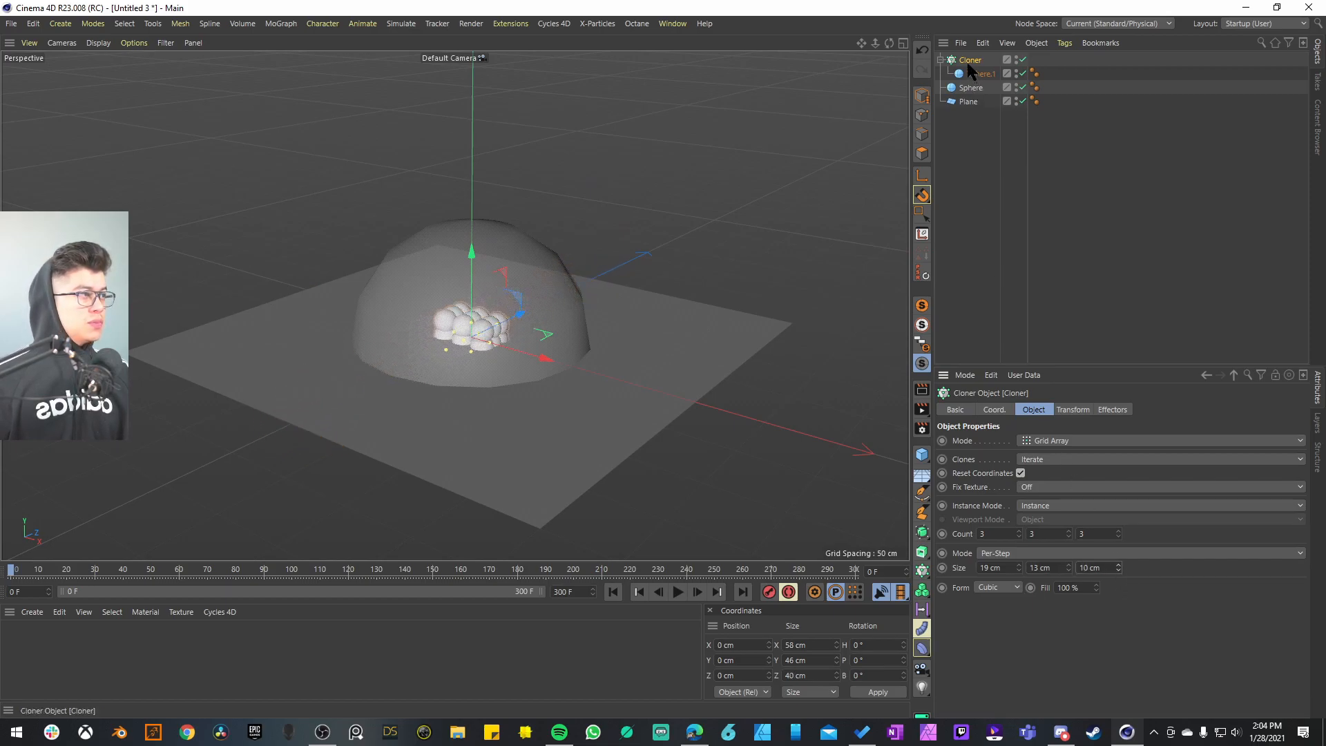
left_click_drag(471, 254, 472, 213)
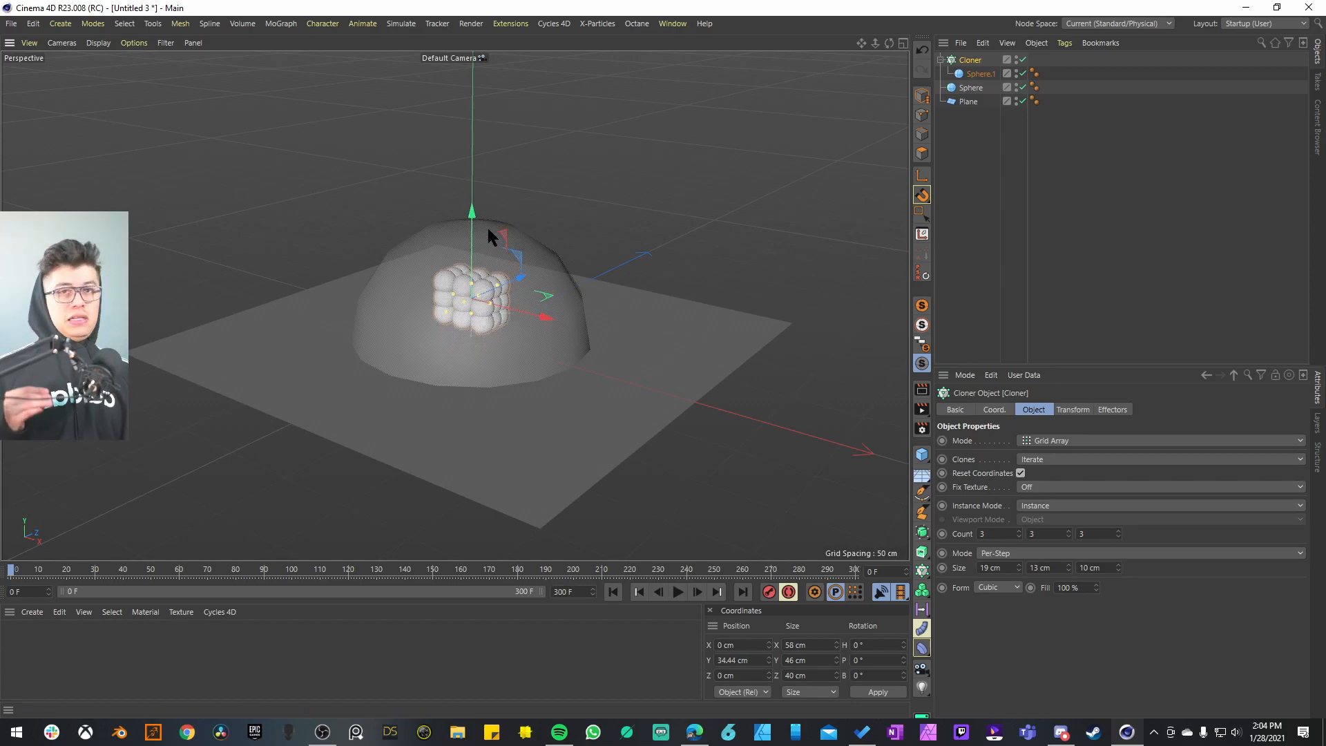
- Add a Random effector to the Cloner with position offsets of X 4 cm, Y 8 cm and Z 40 cm
left_click(279, 23)
mouse_move(298, 49)
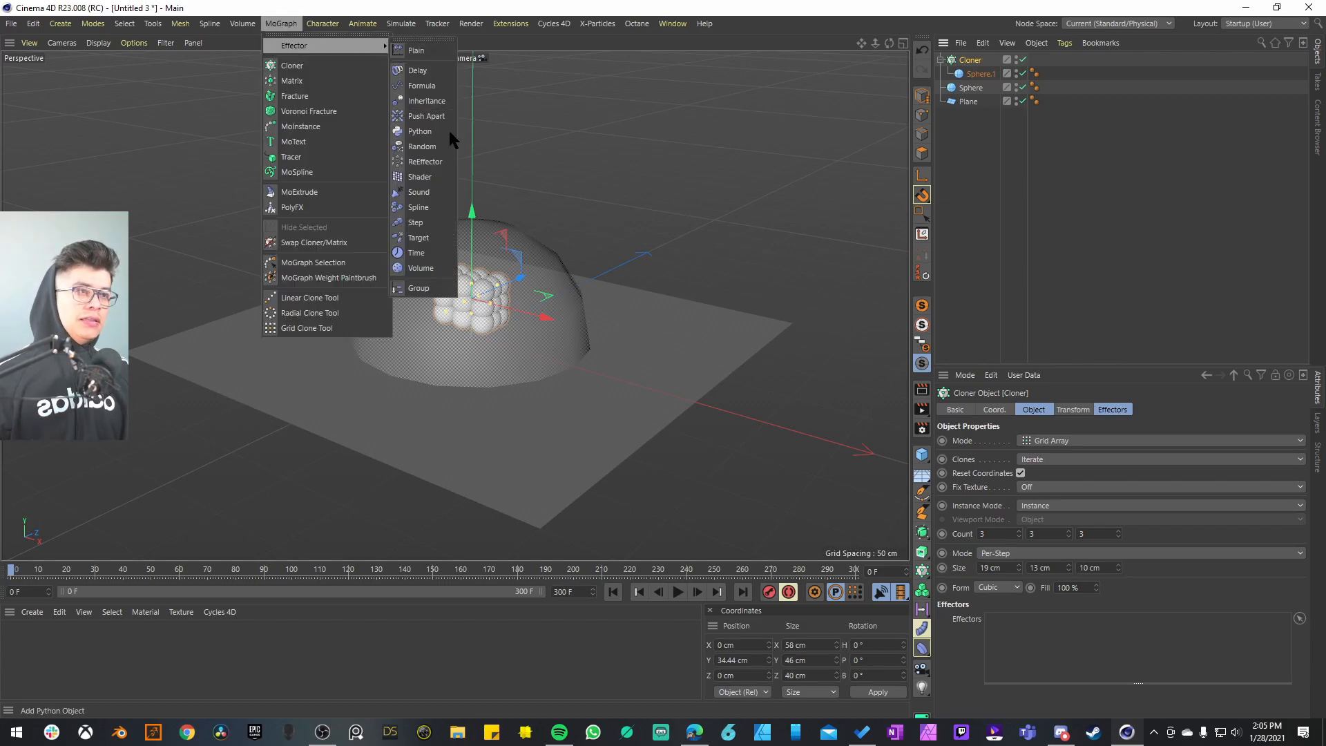
left_click(421, 146)
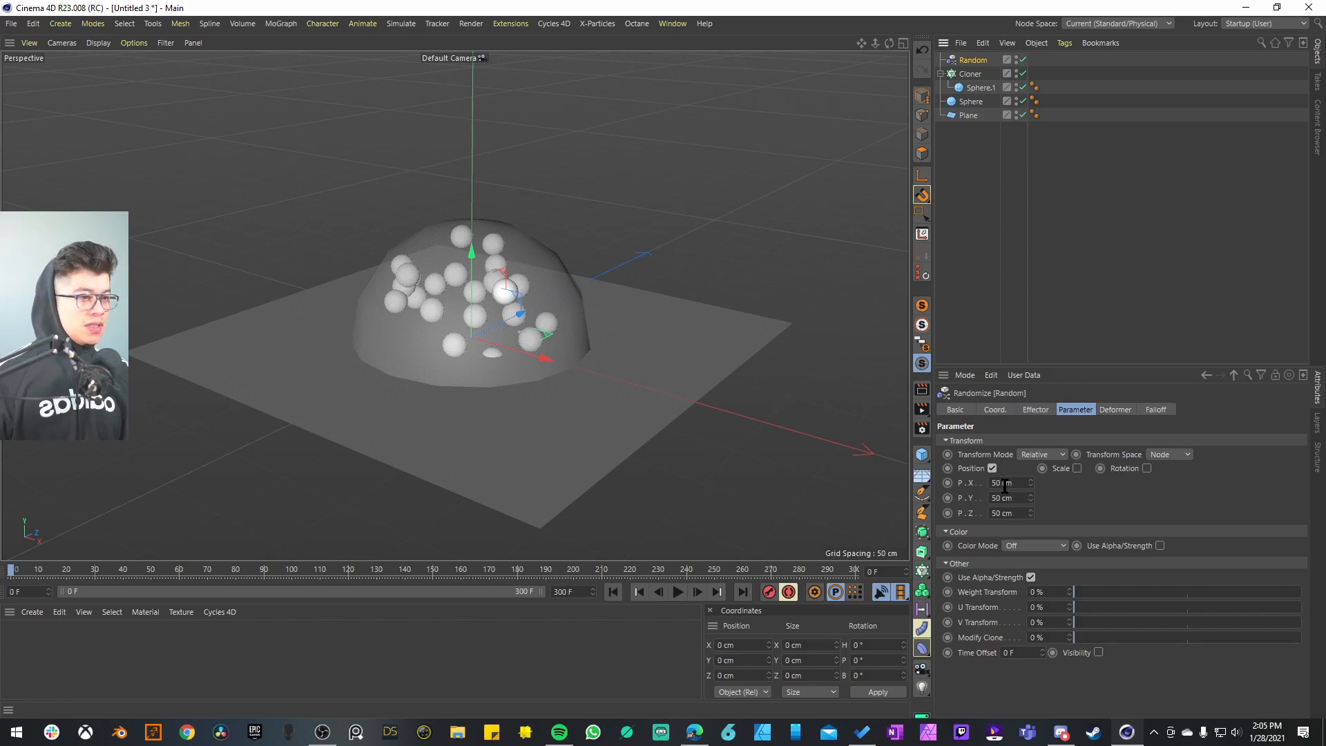
mouse_move(1030, 498)
left_mouse_down()
mouse_move(1030, 519)
mouse_move(1031, 495)
left_mouse_up()
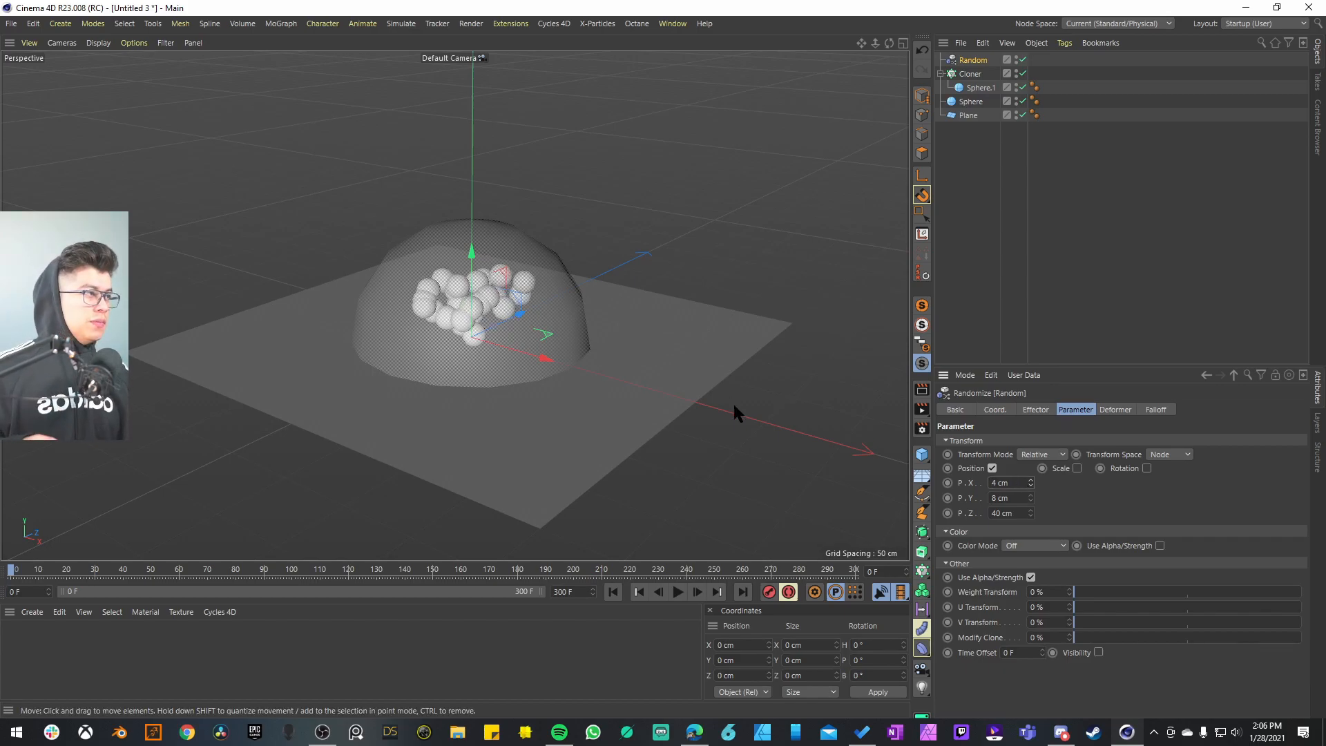
- Apply a Rigid Body simulation tag to the Cloner
left_click(974, 76)
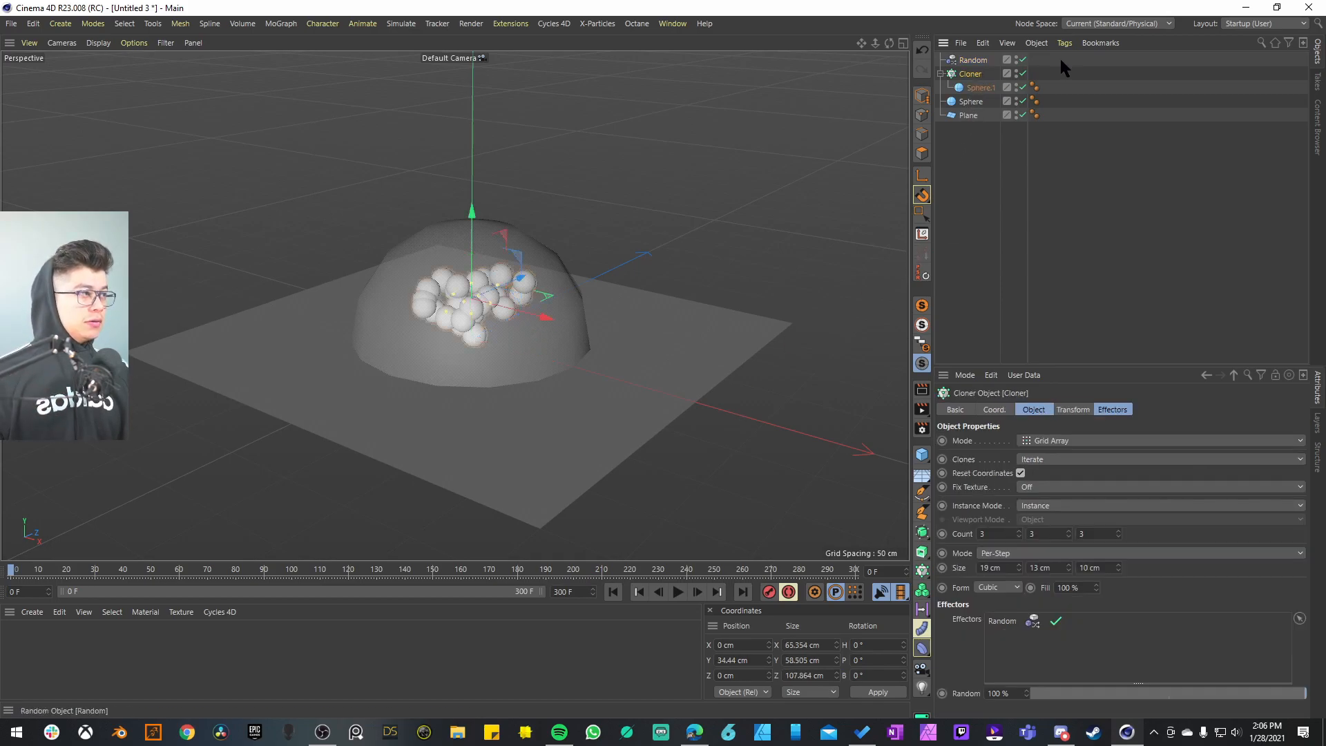
left_click(1064, 43)
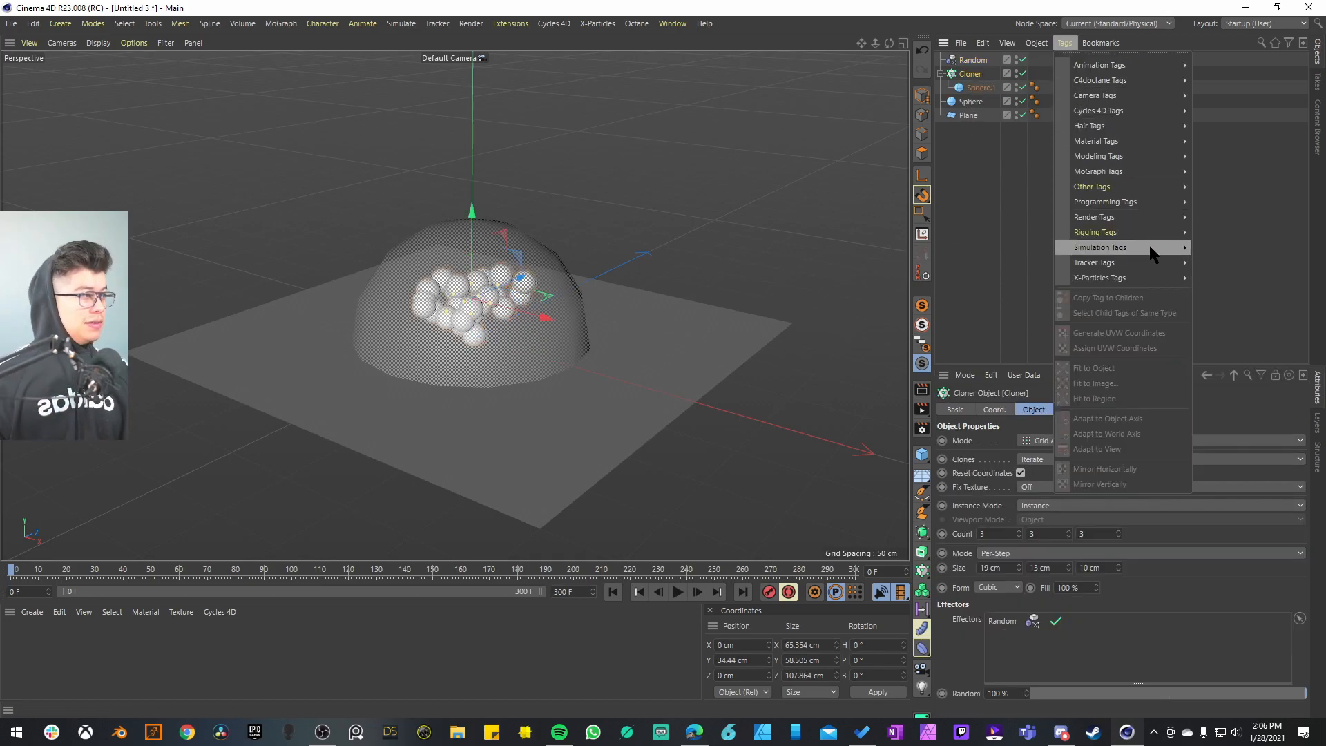
mouse_move(1150, 253)
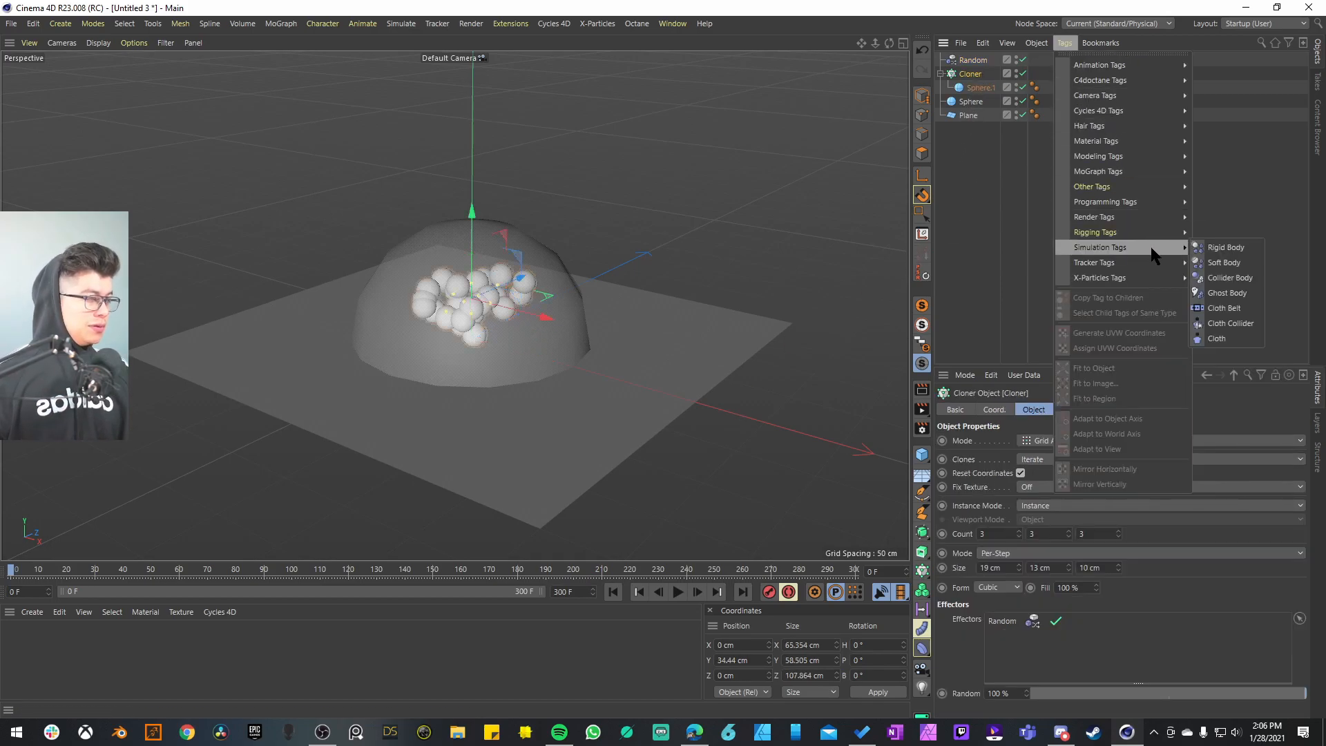
left_click(1227, 250)
- Give the large sphere a Collider Body tag with the Static Mesh shape, and copy the tag to the plane
left_click(970, 102)
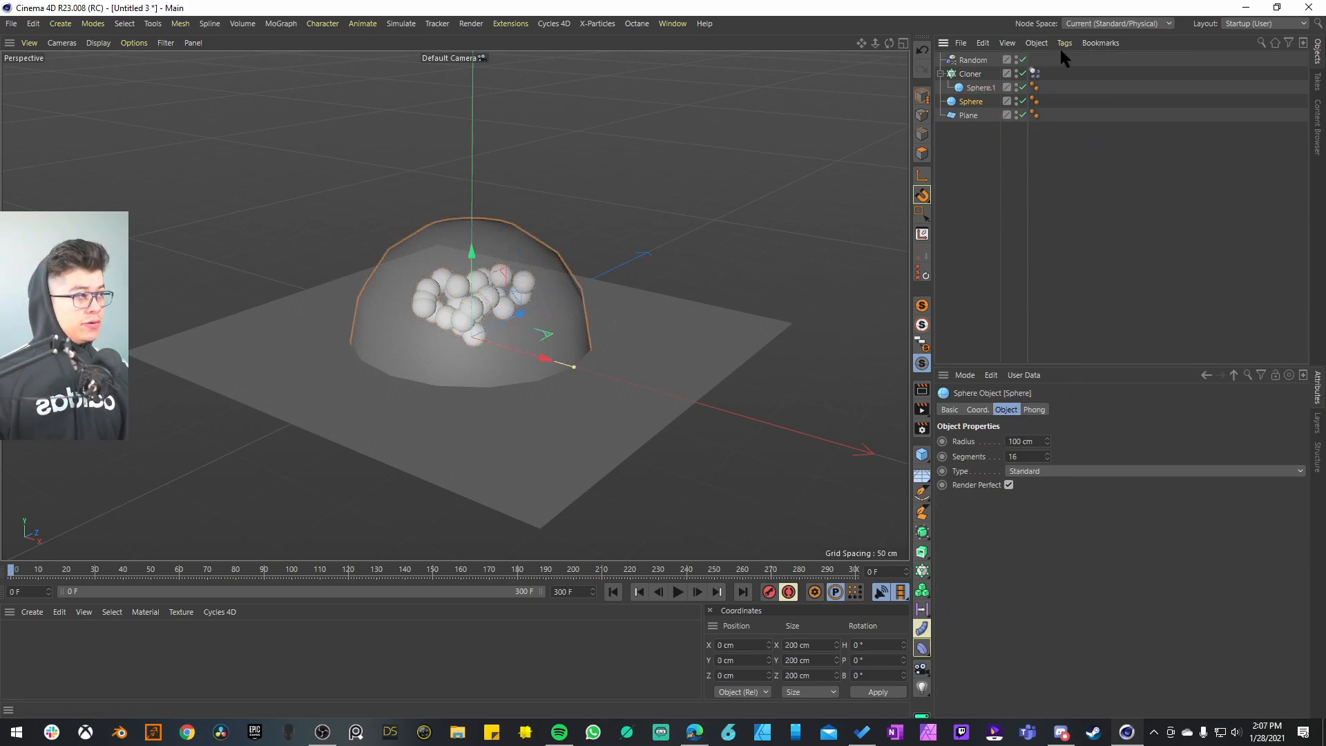
left_click(1064, 43)
mouse_move(1150, 249)
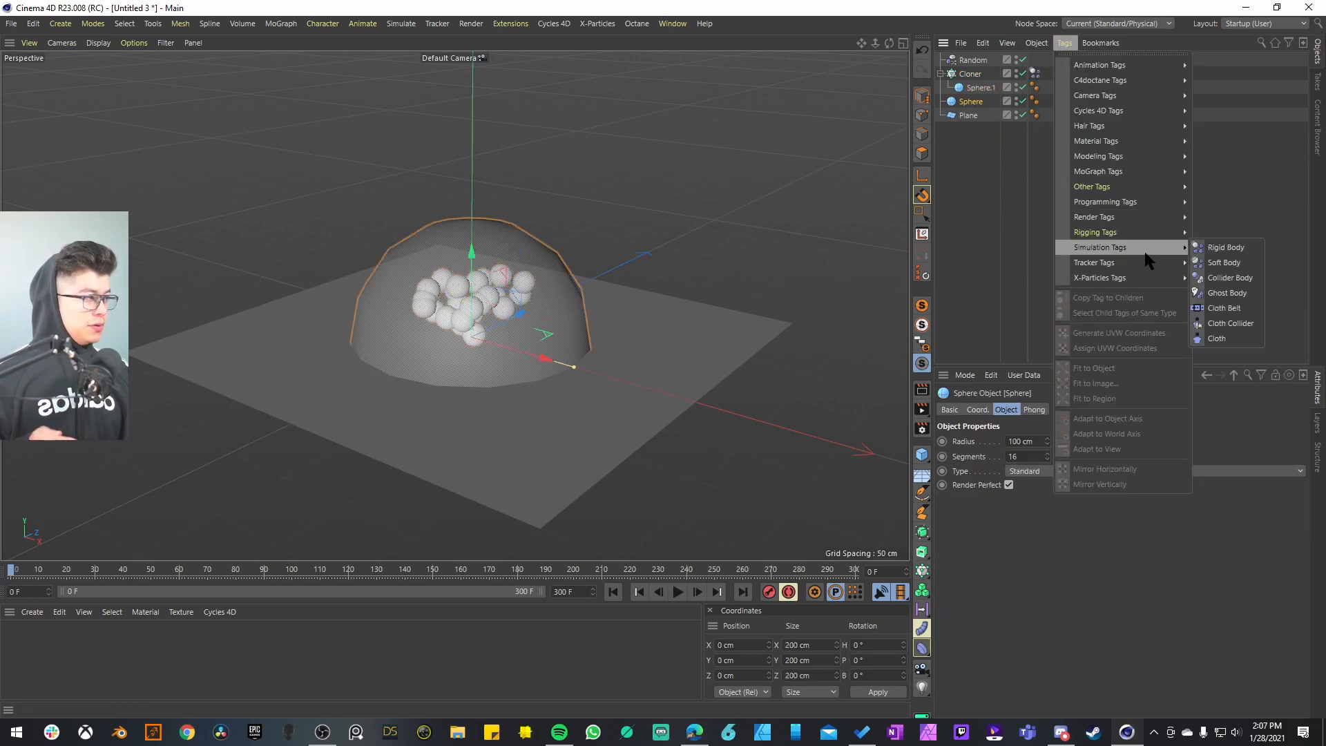
left_click(1232, 278)
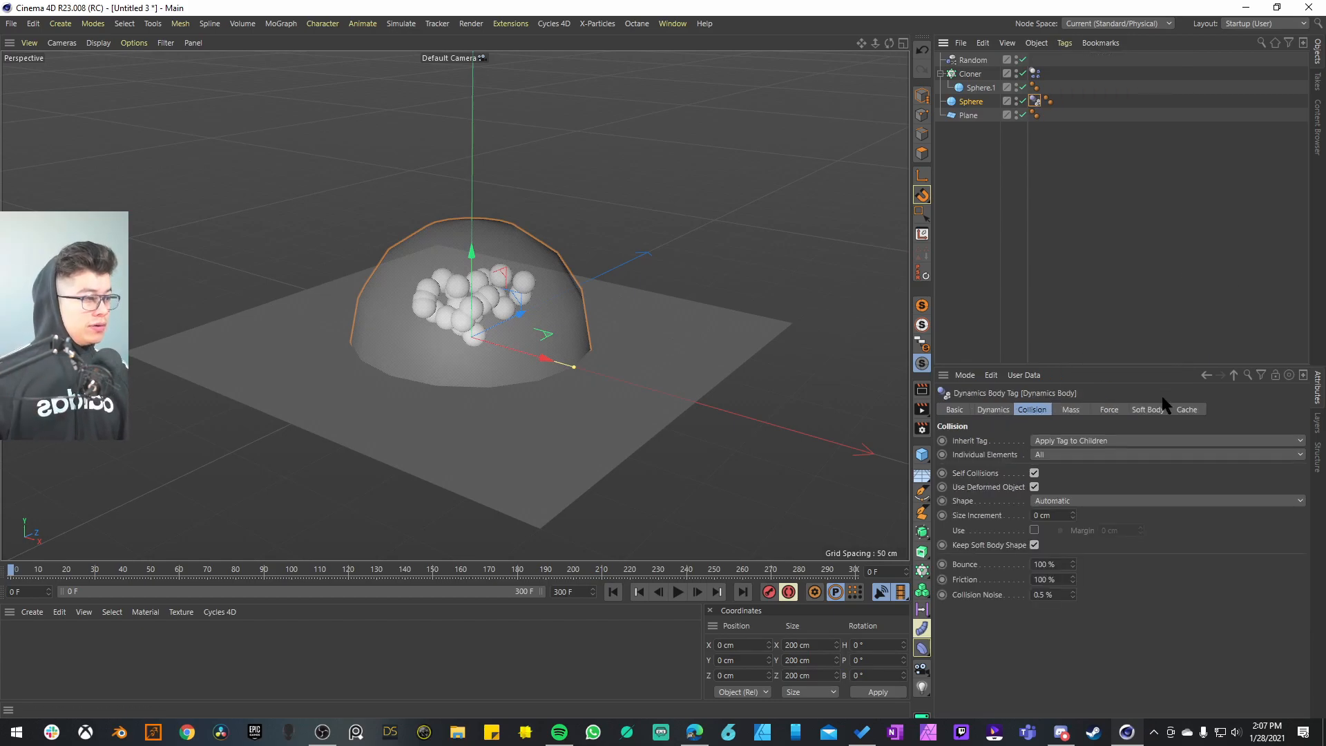
left_click(1079, 500)
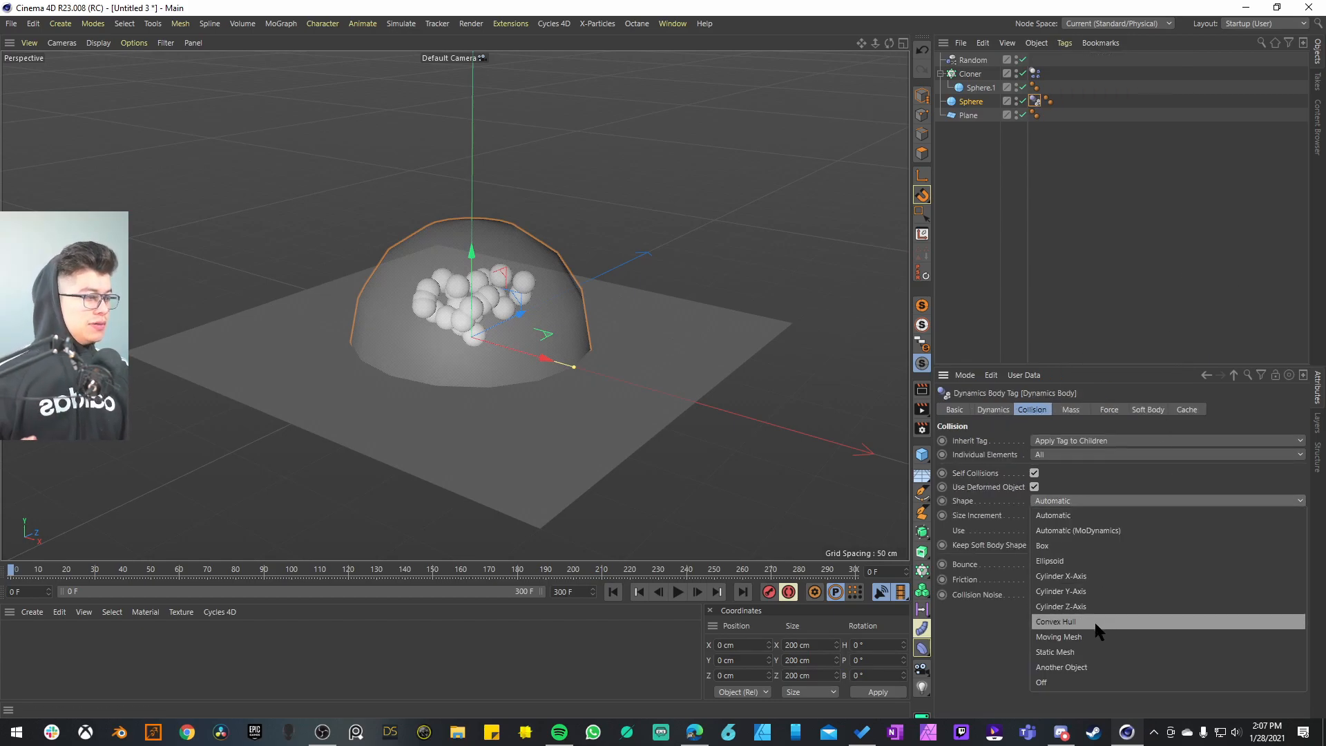
left_click(1092, 654)
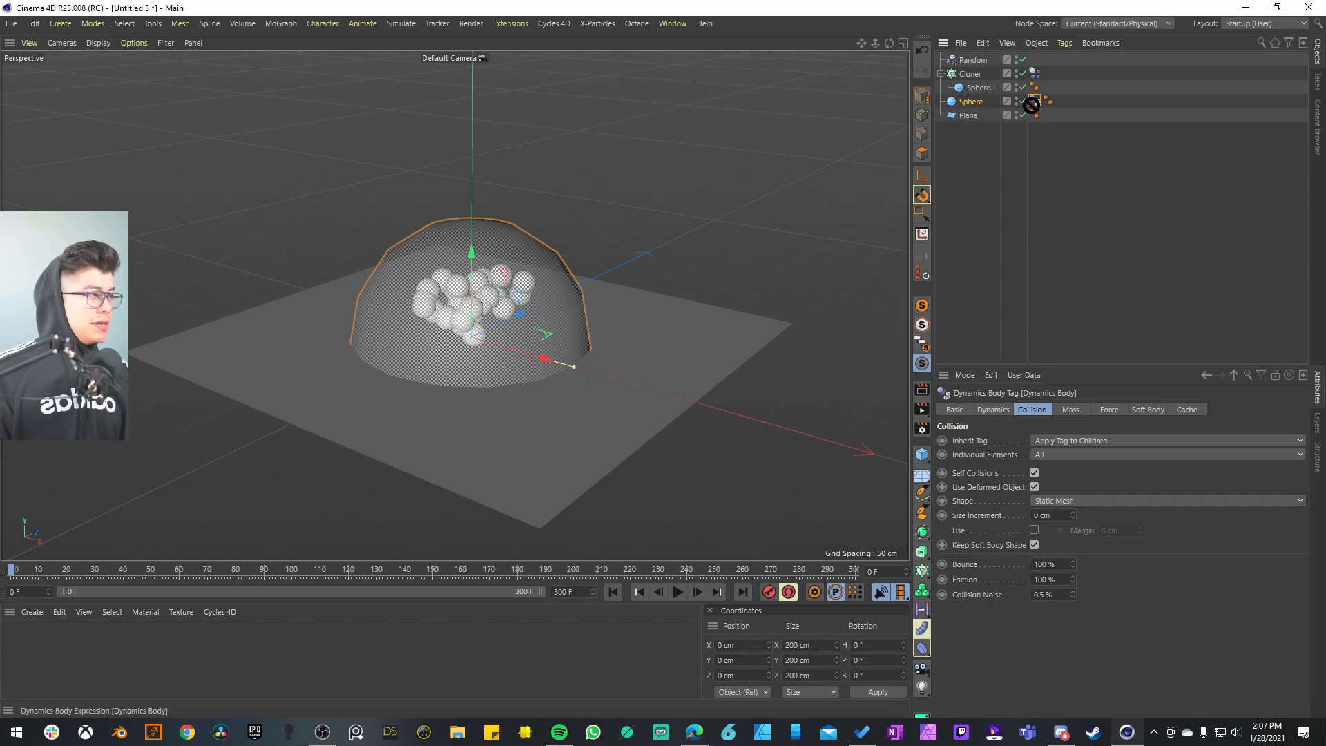
left_click_drag(1031, 111, 1031, 114, "ctrl")
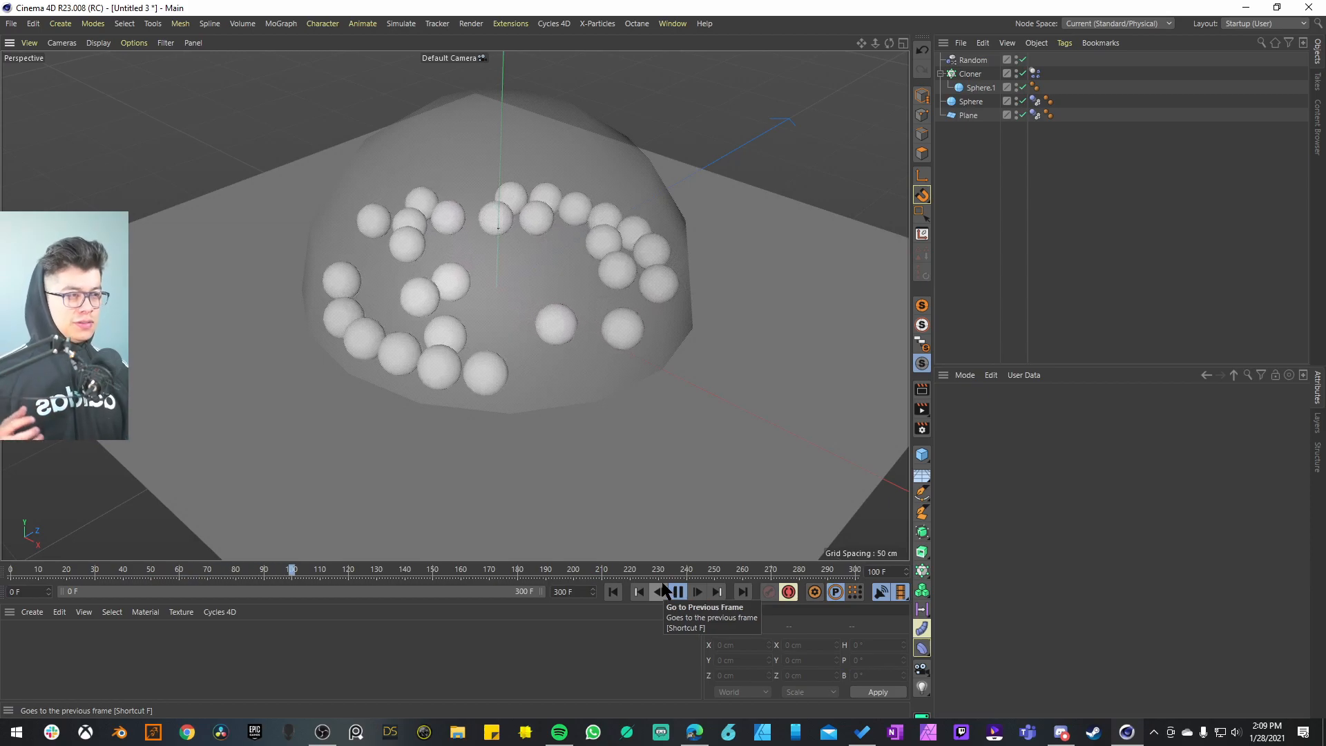
- Return to frame 0 and keyframe the Random effector's Seed at 12345
left_click(978, 64)
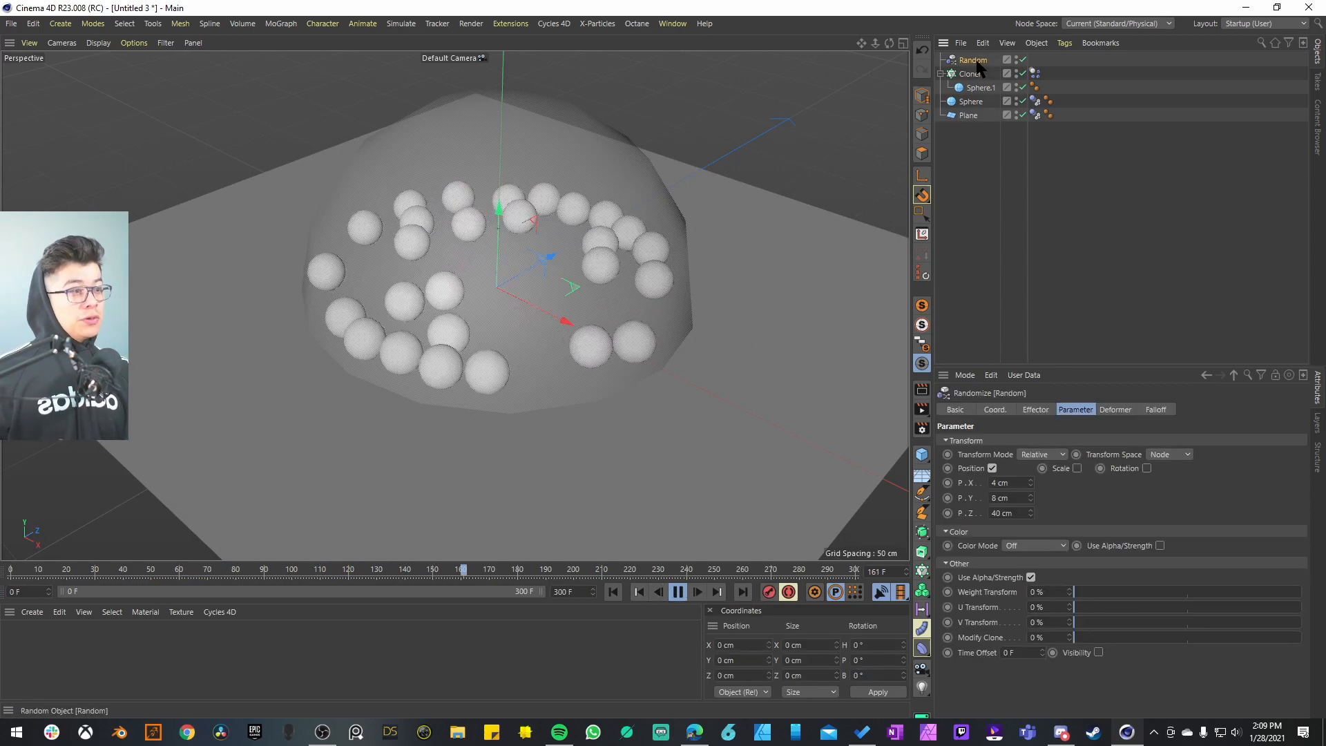
left_click(1035, 410)
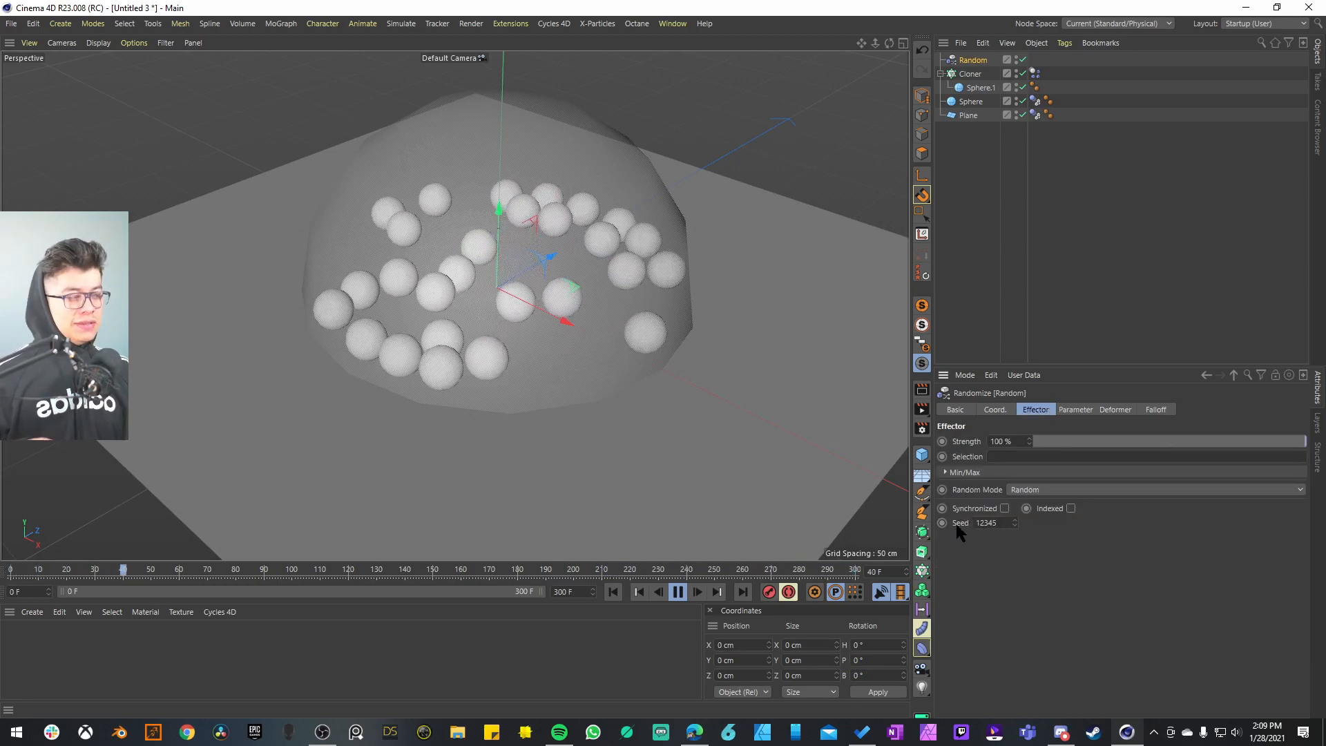
left_click(678, 591)
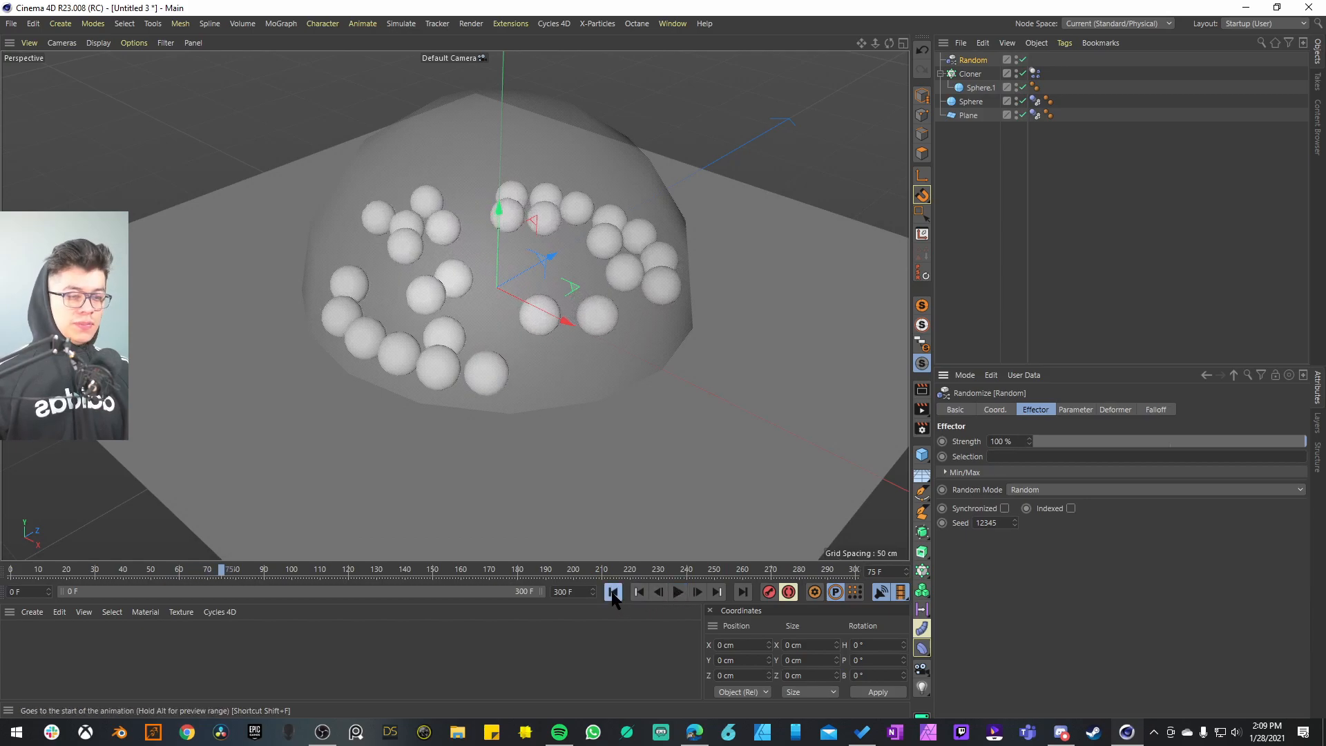
left_click(612, 593)
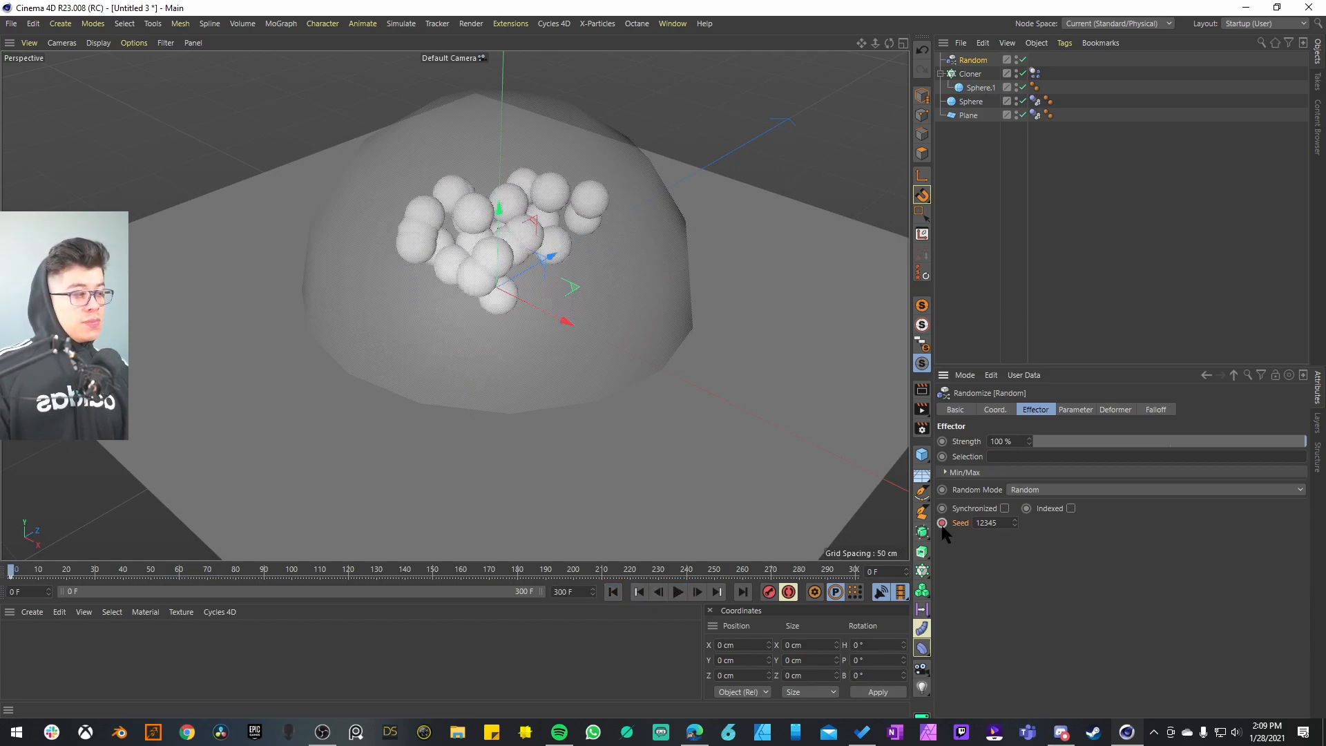
- Advance the animation in short stretches, keyframing the Random effector's Seed alternately at 12346 and 12345 along the timeline
left_click(683, 591)
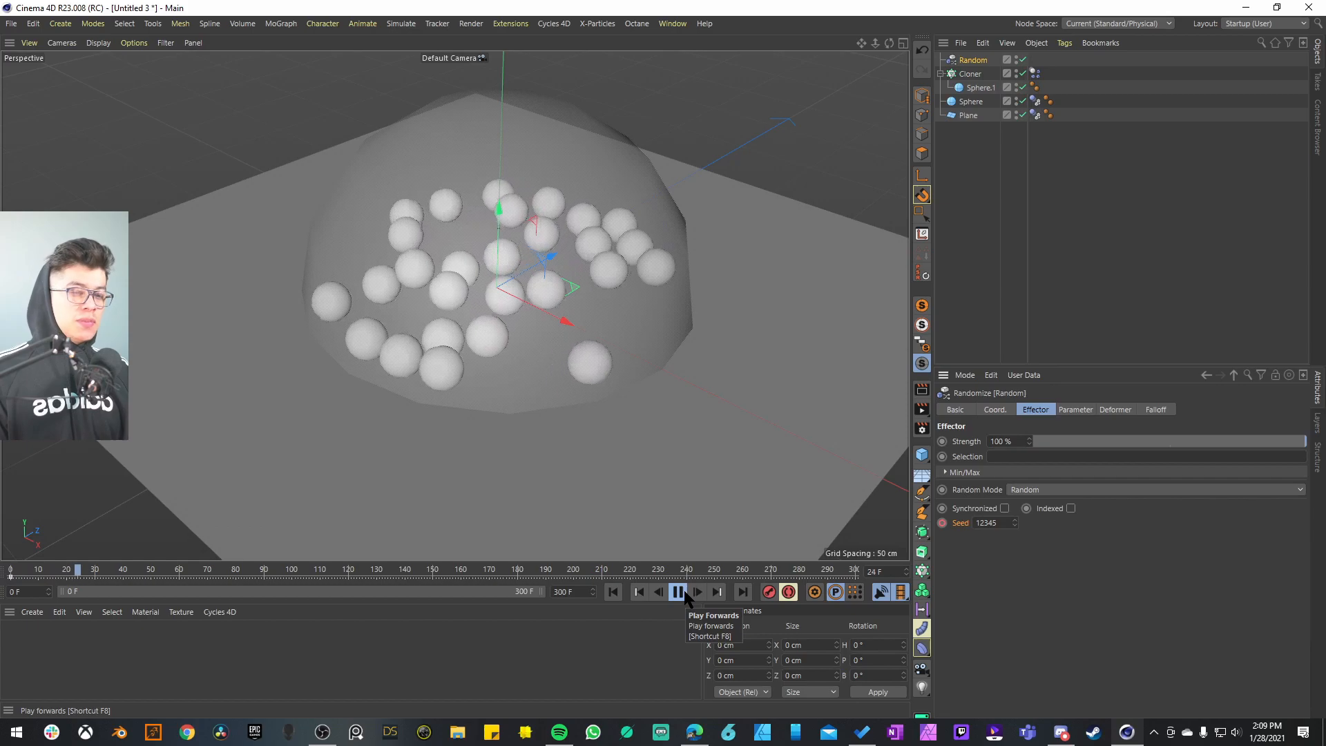
left_click(682, 591)
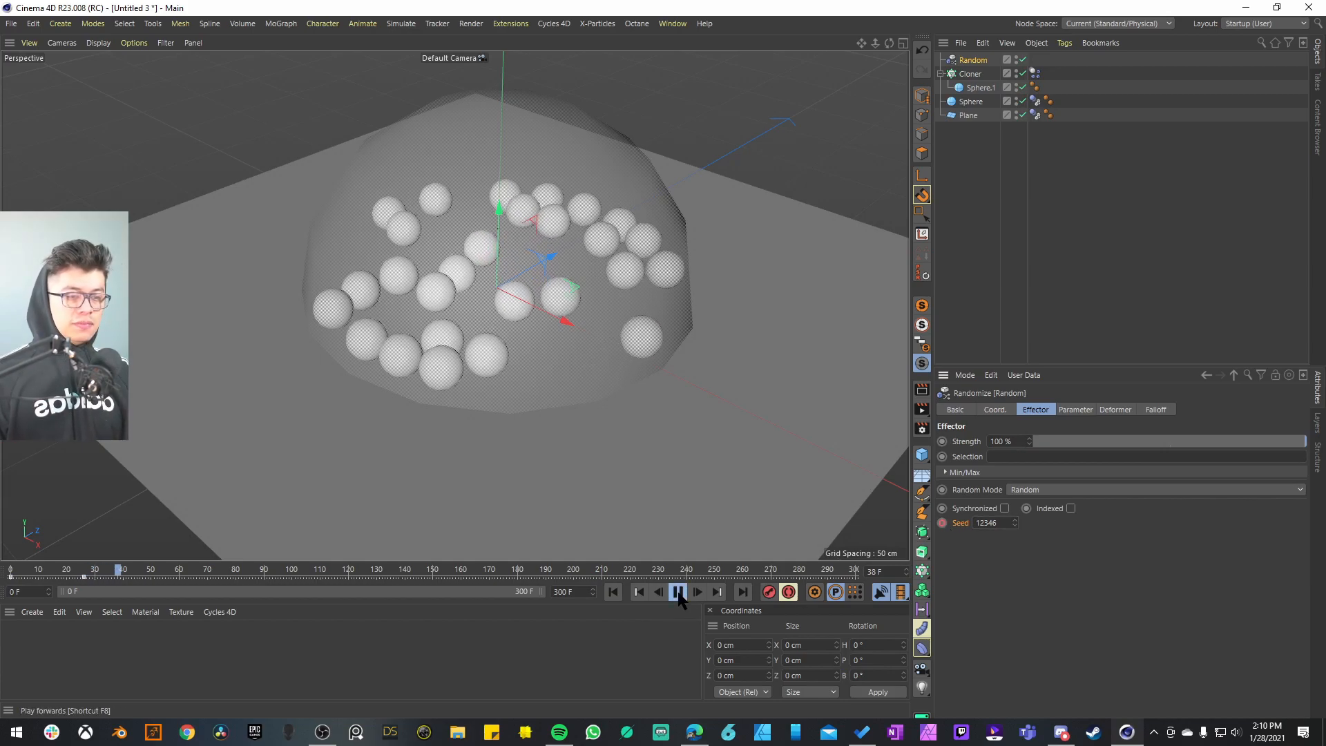
left_click(679, 594)
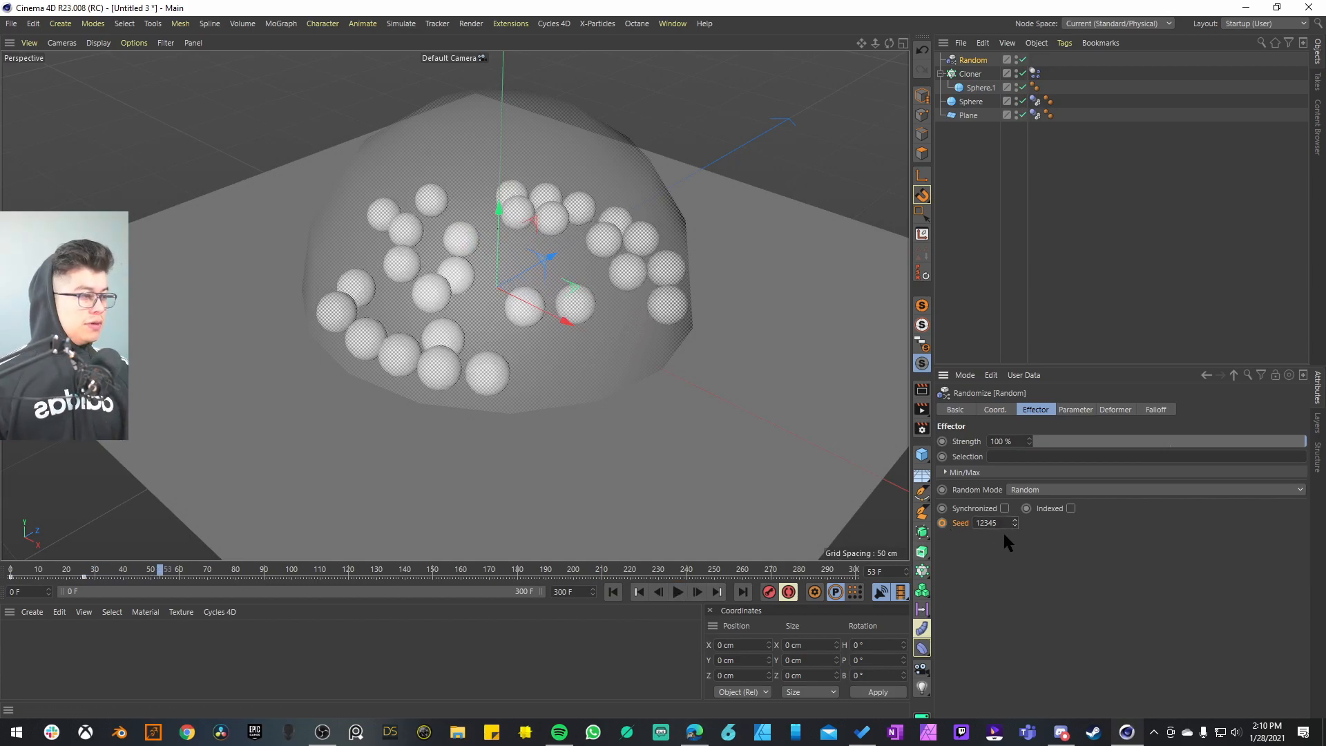
left_click(680, 593)
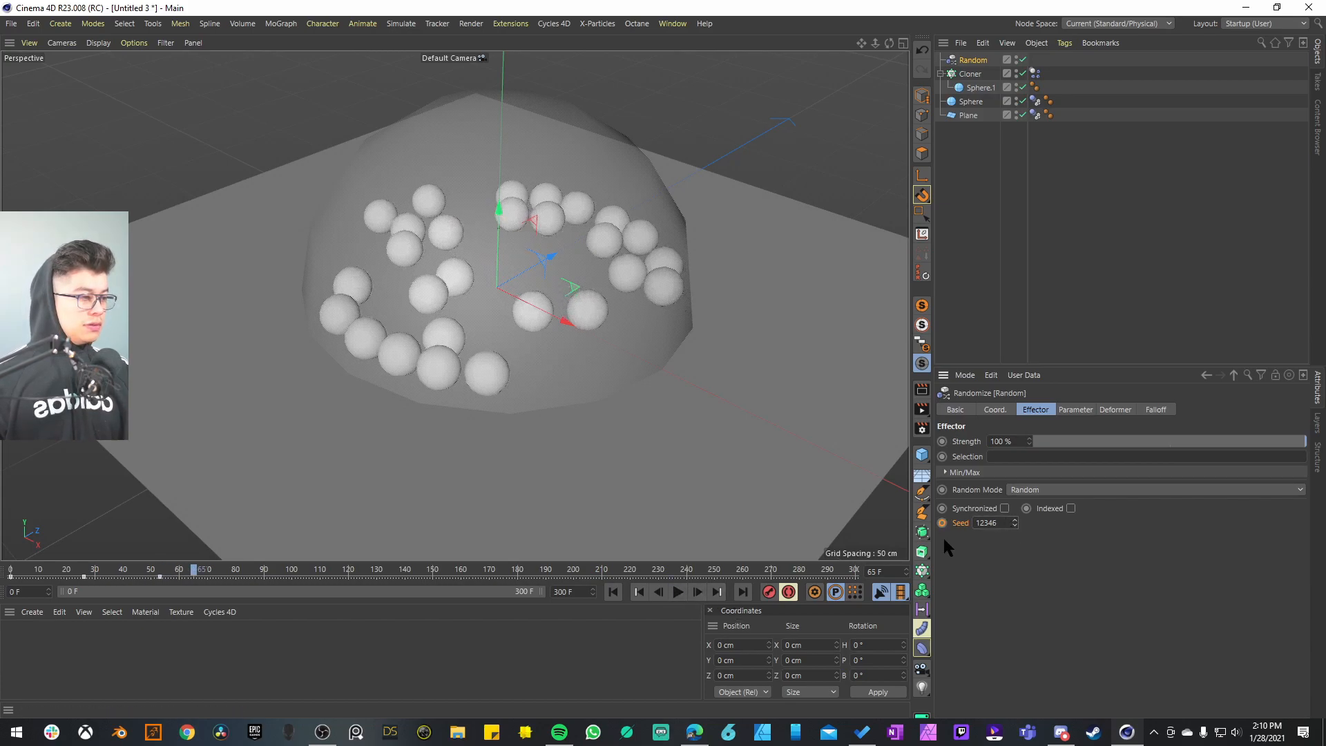
left_click(679, 592)
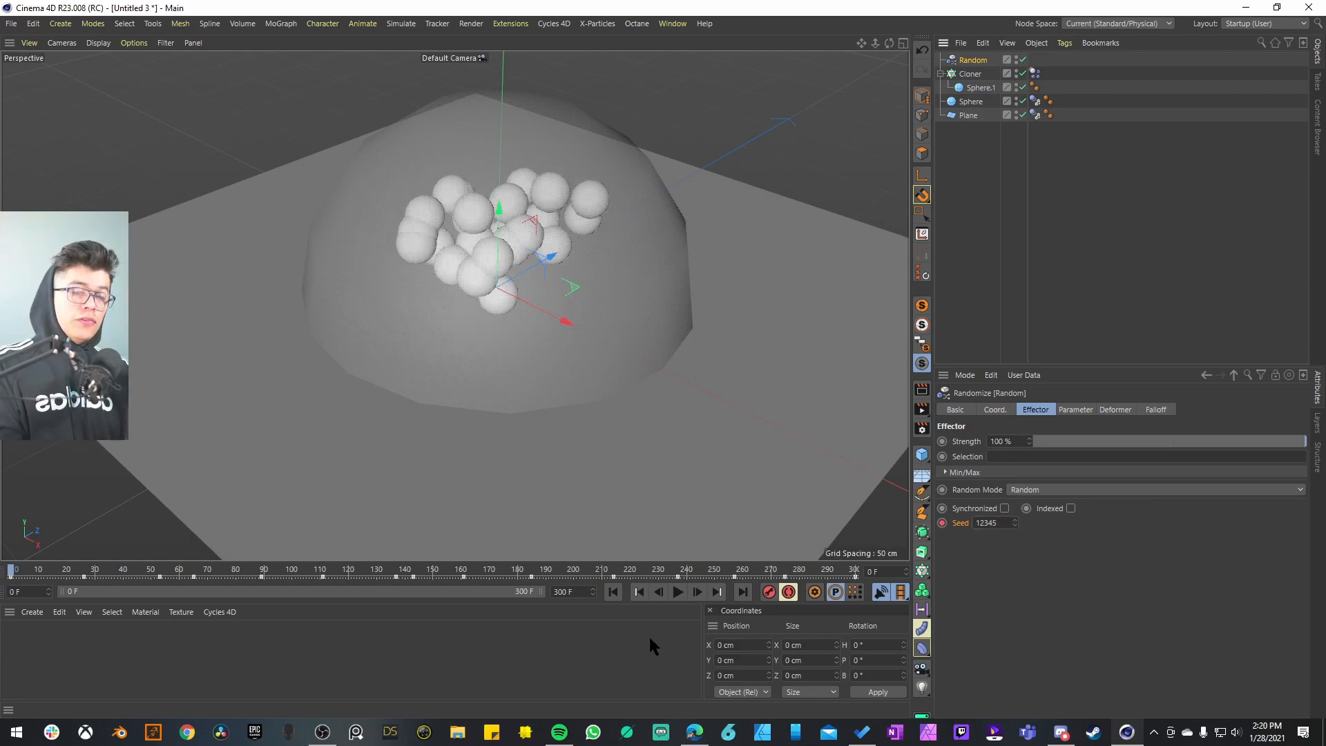
- Play the simulation from frame 0 to check how the clones react to the animated Seed, stopping at frame 112
key("space")
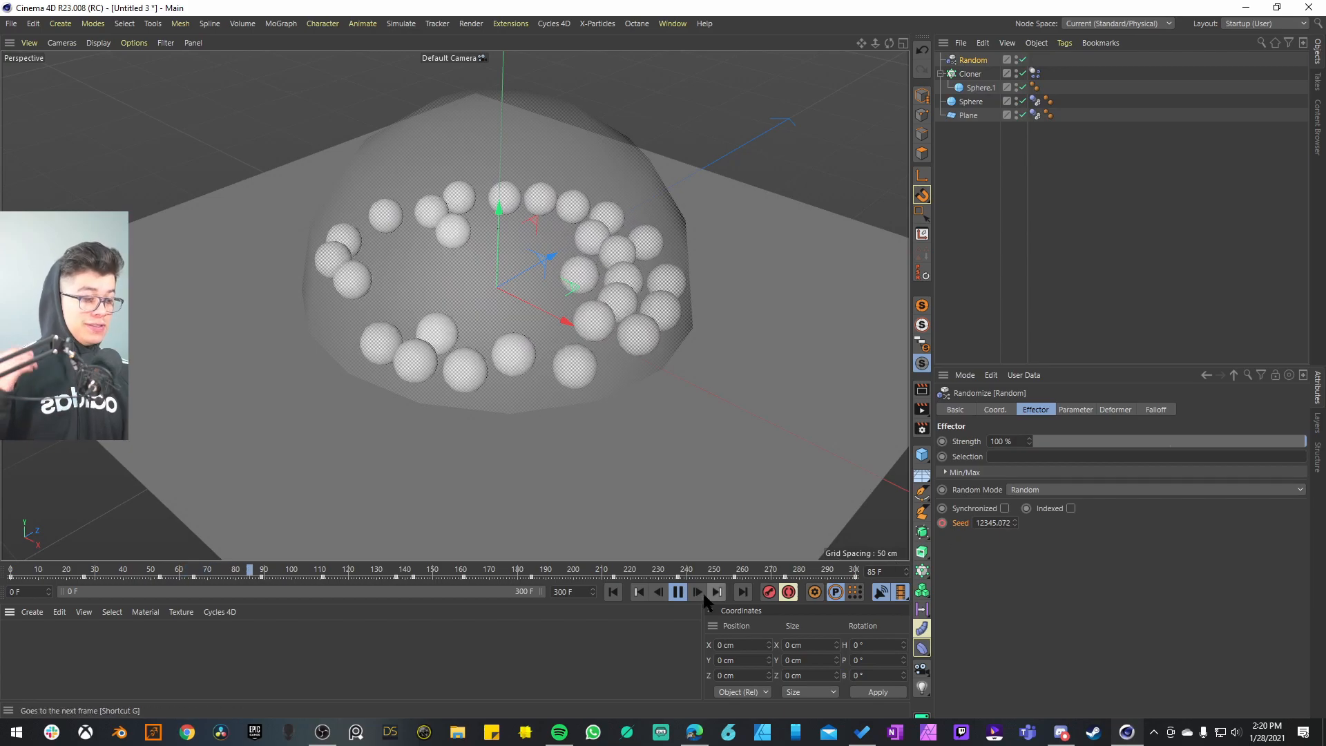
left_click(681, 591)
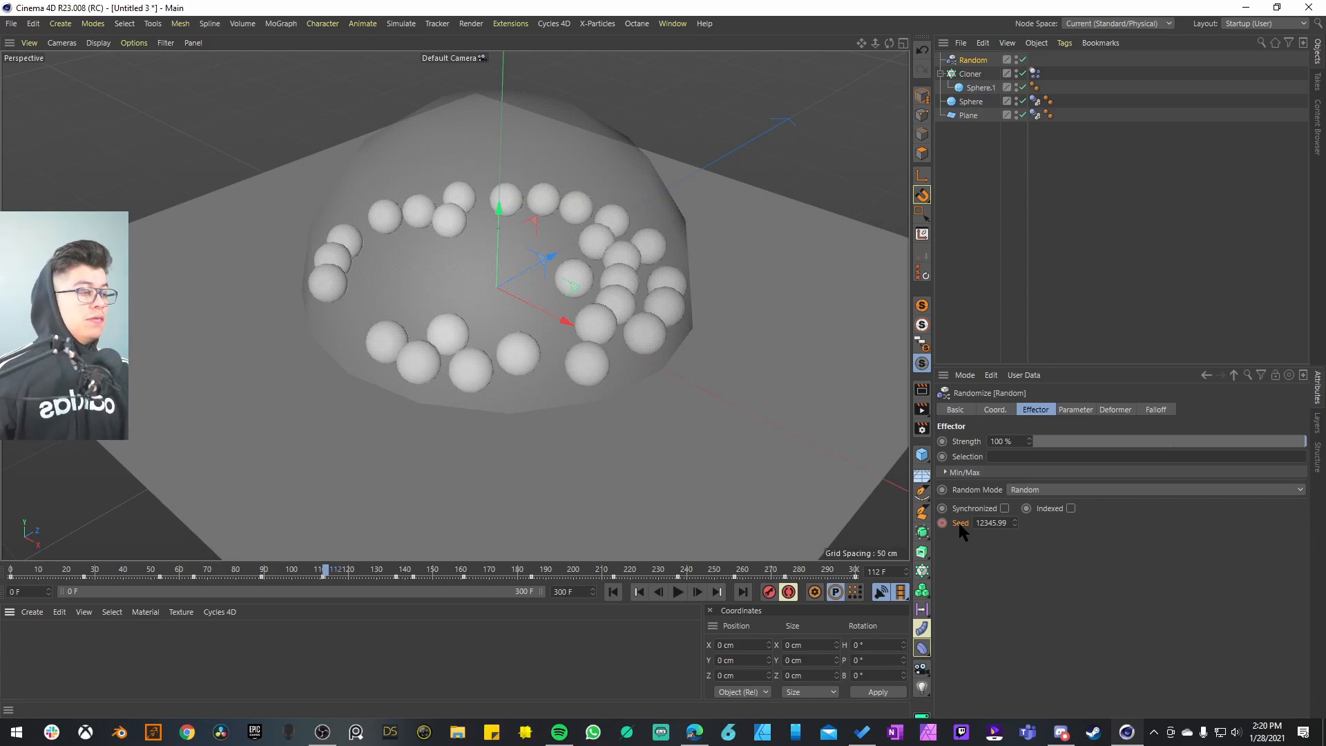
- Set all of the Random effector's Seed keyframes to Step interpolation in its F-curve and play the animation to check the motion
right_click(960, 524)
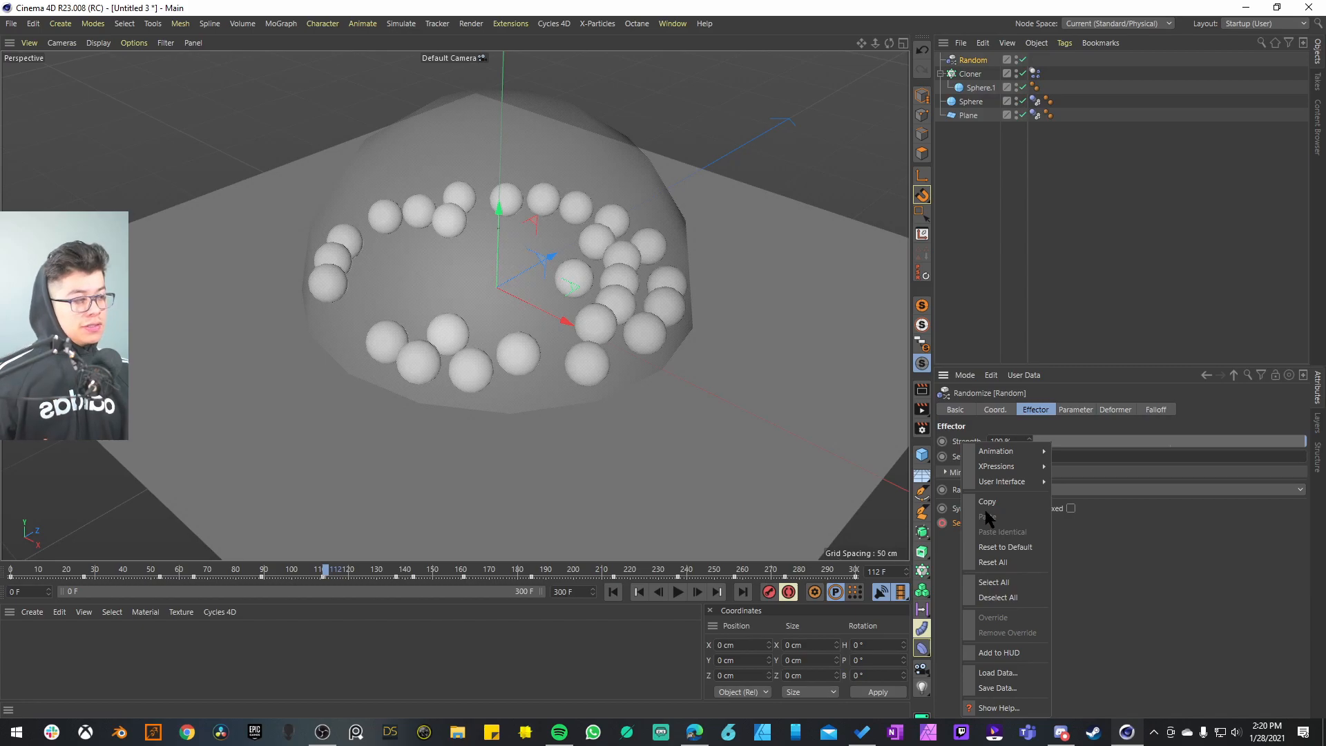
mouse_move(1007, 456)
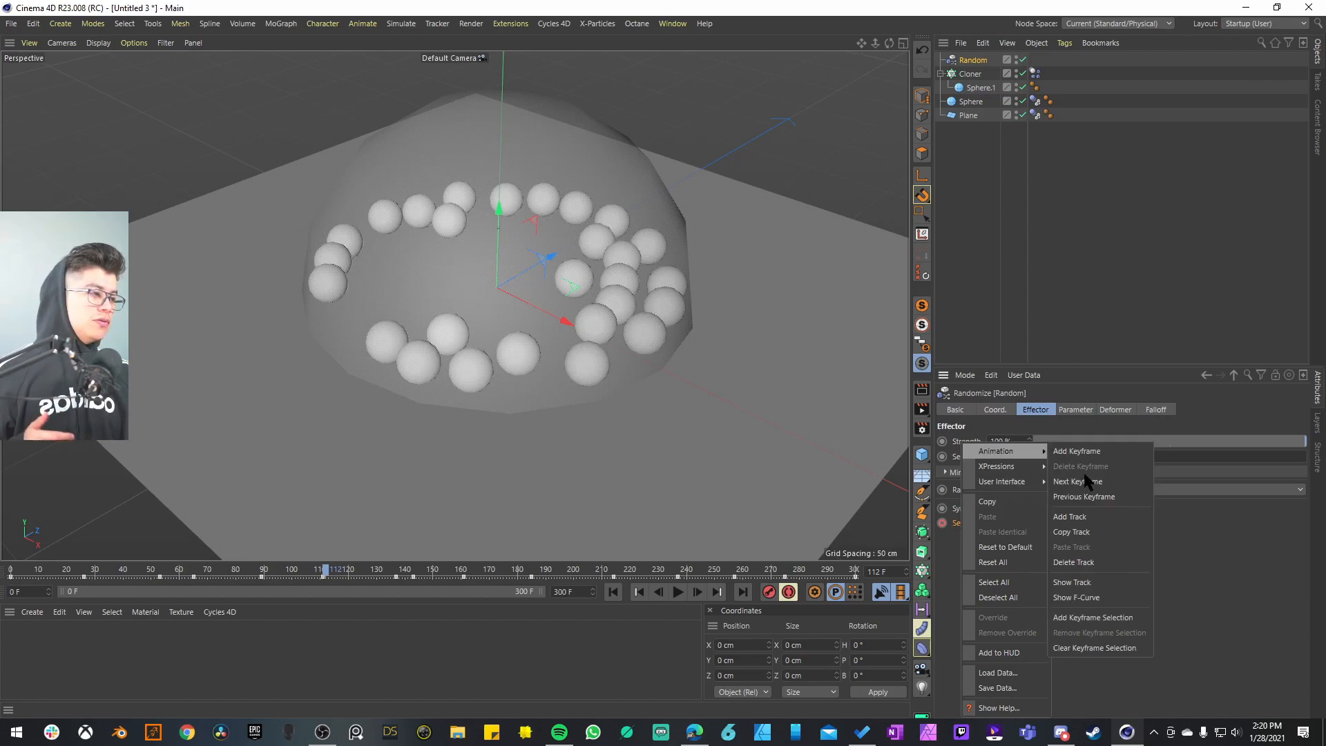
left_click(1095, 598)
left_click_drag(974, 332, 758, 246)
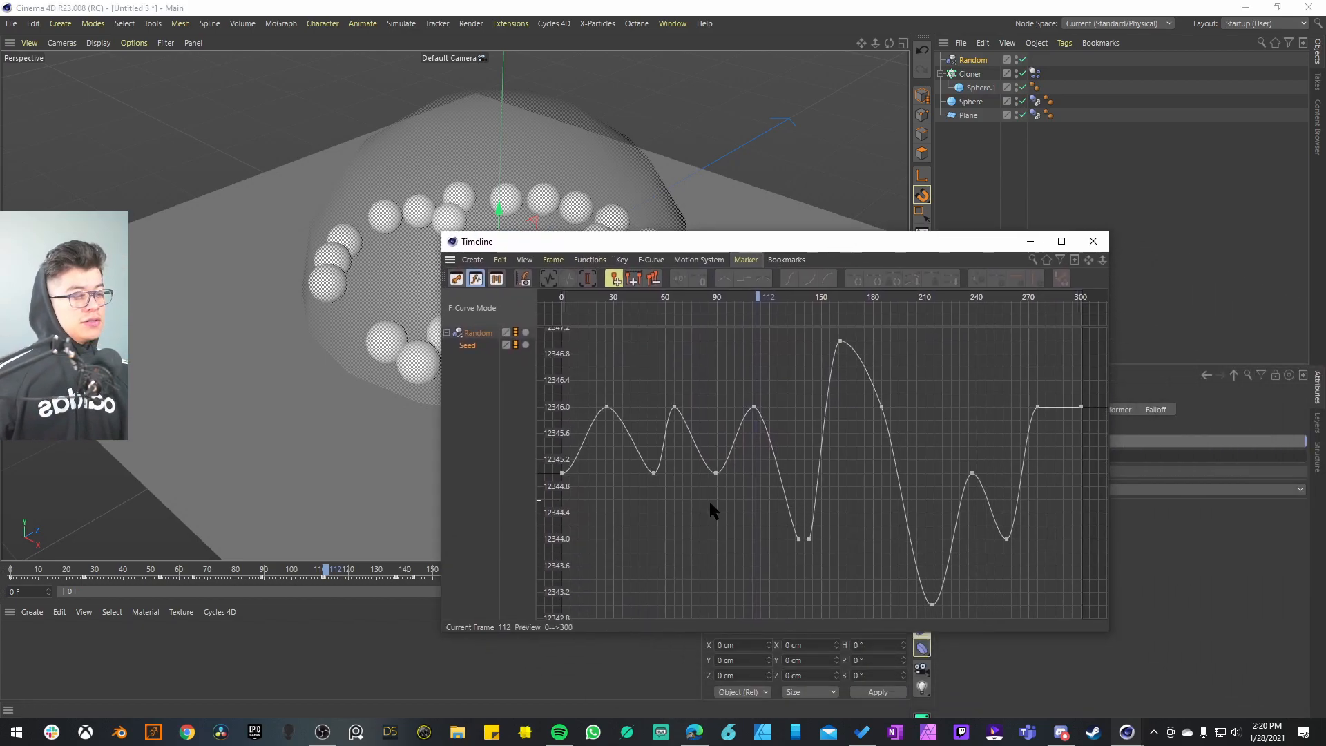
key("ctrl+a")
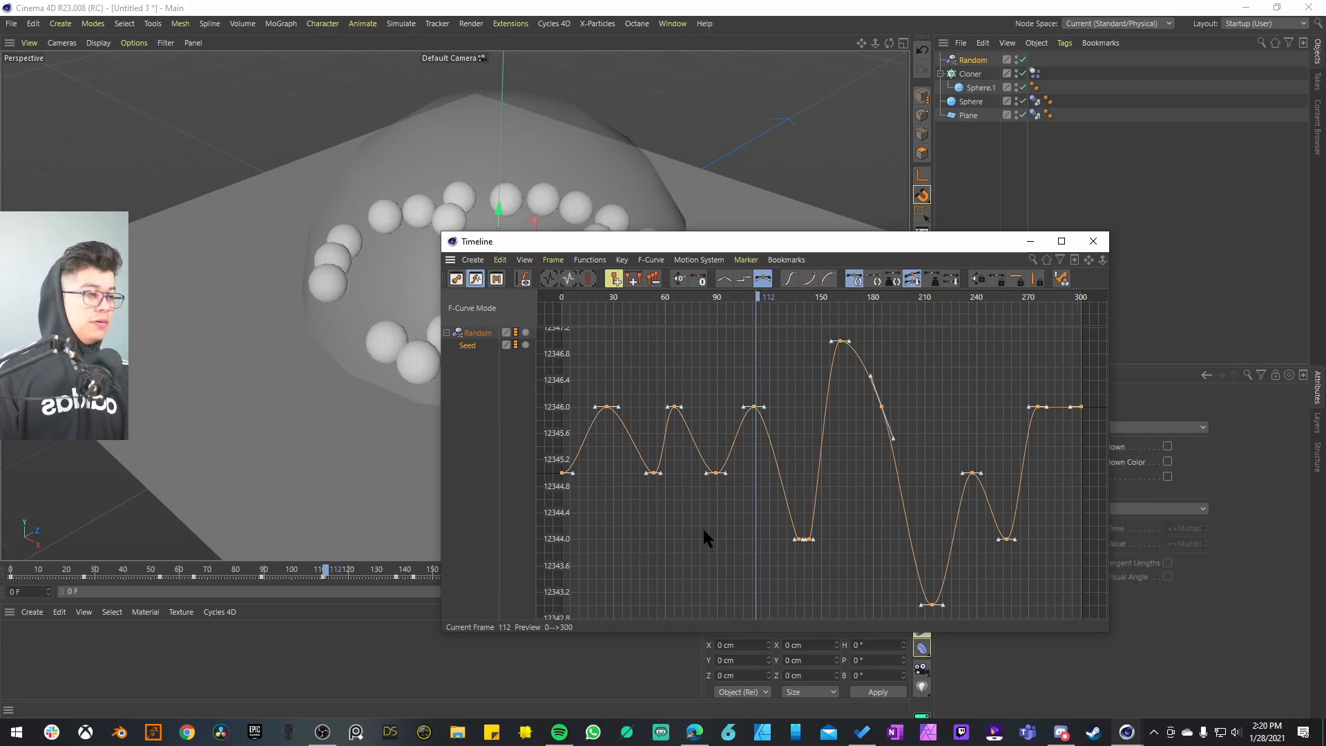
left_click(743, 278)
left_click(1092, 241)
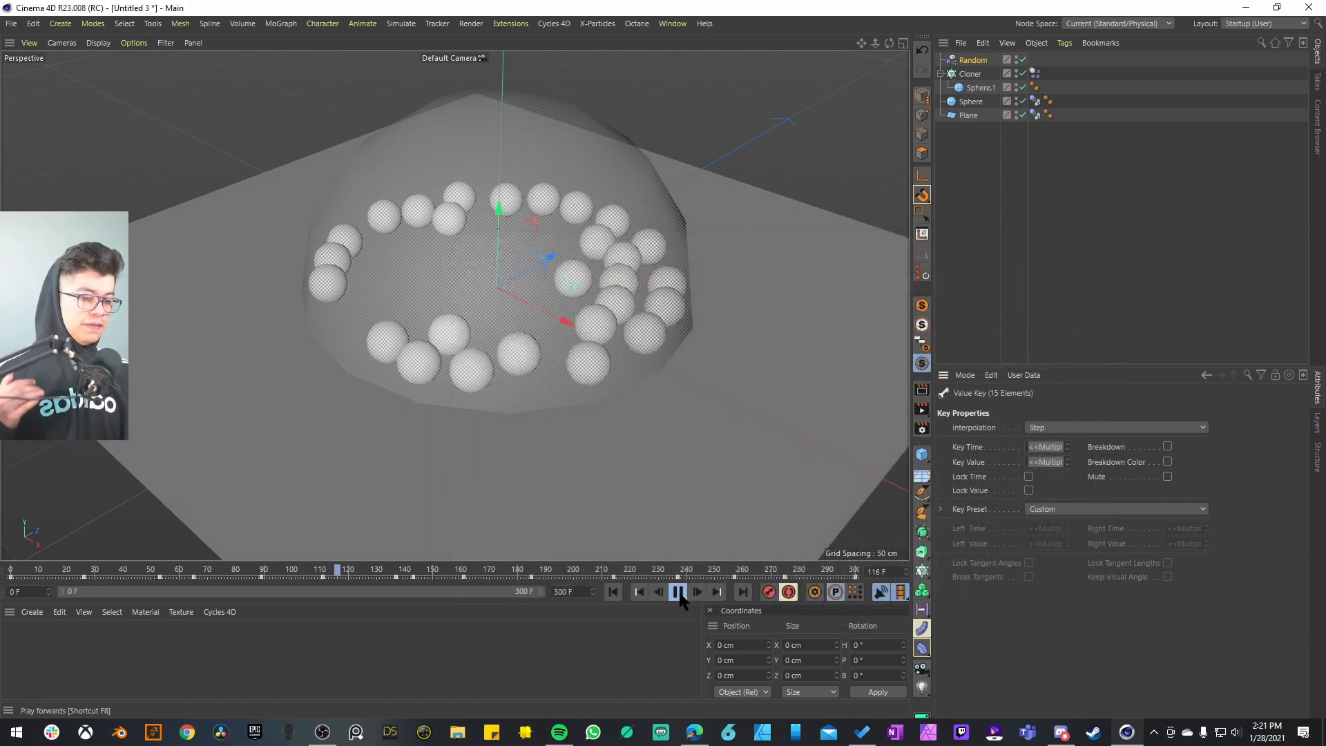
left_click(678, 592)
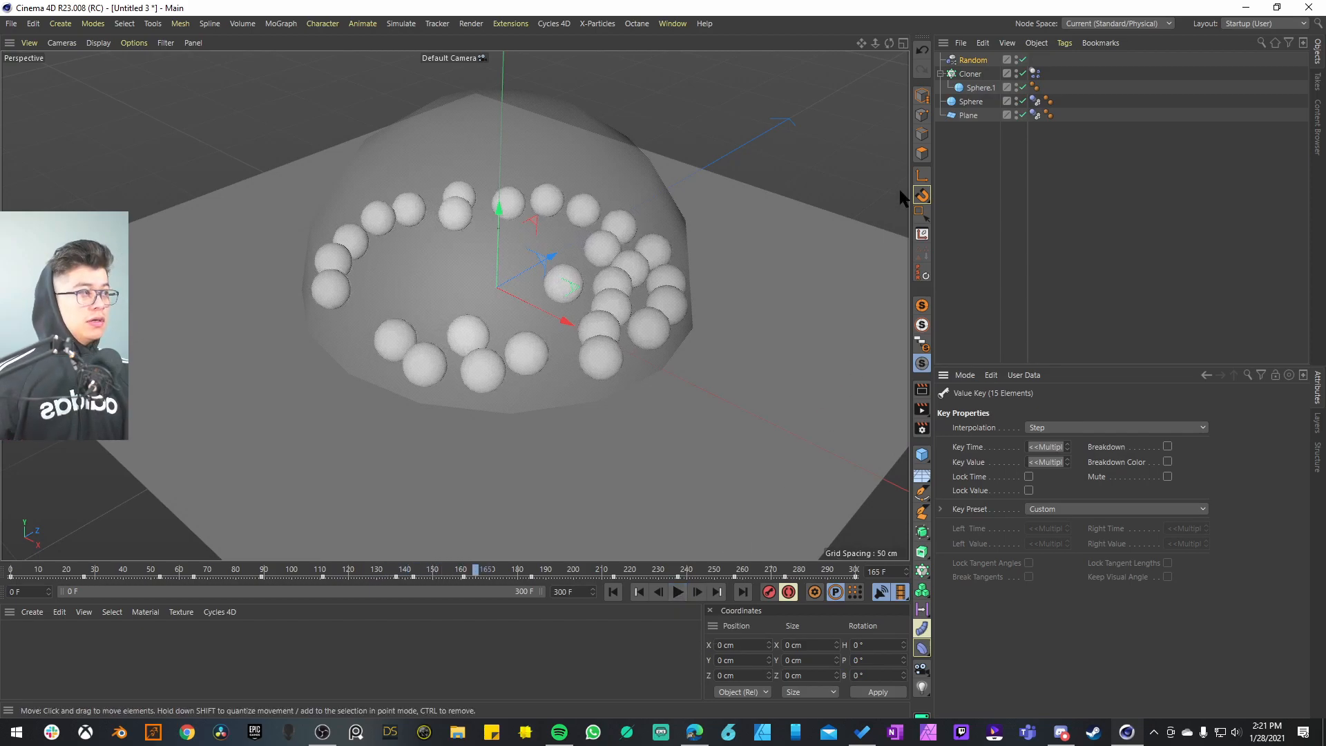
- Enable uniform Scale at 0.9 in the Random effector's transform parameters and replay the simulation from frame 0
left_click(975, 61)
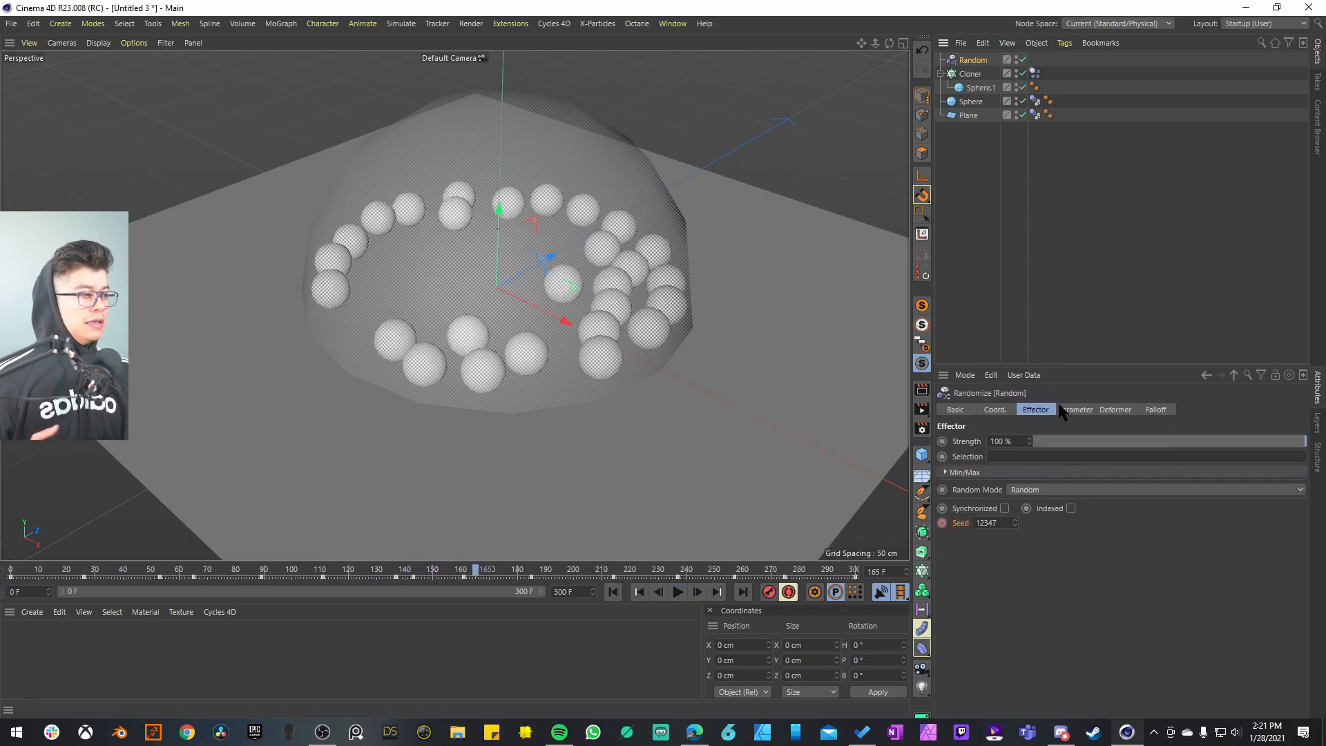
left_click(1074, 411)
left_click(1076, 468)
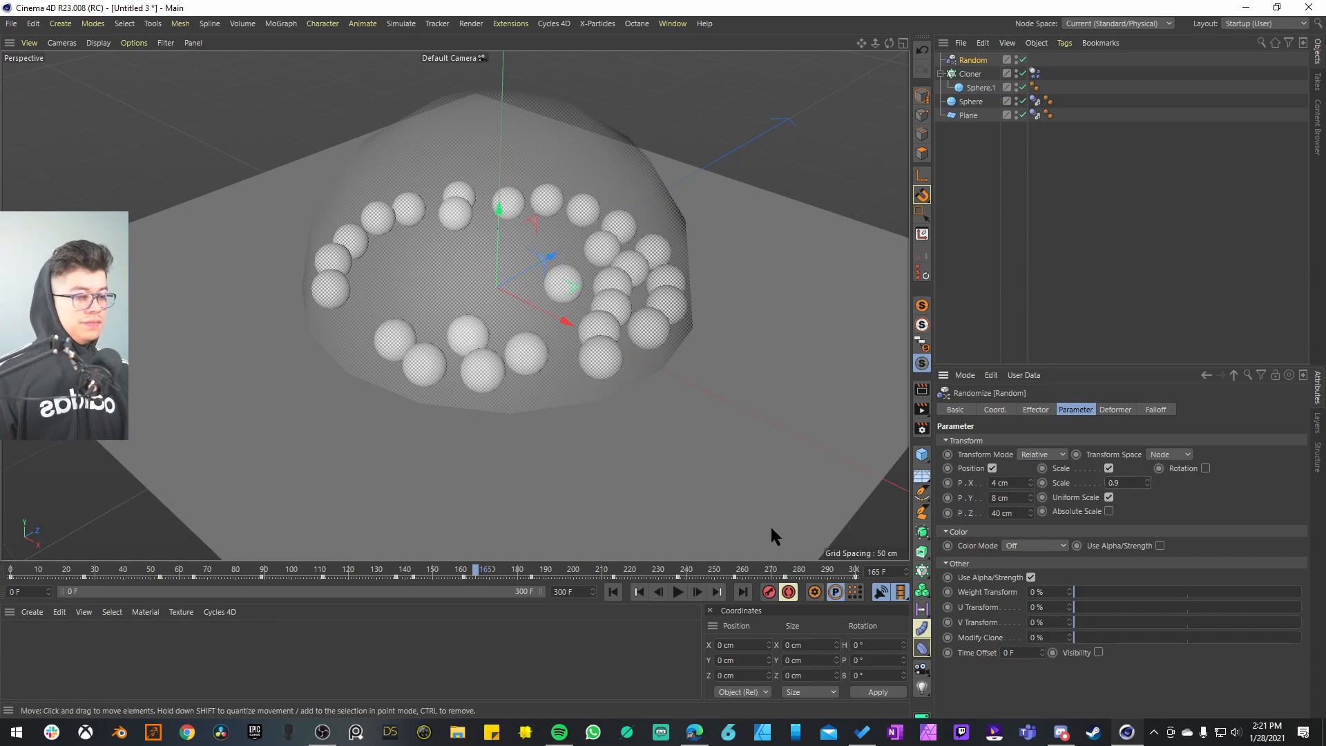
left_click(614, 592)
left_click(678, 592)
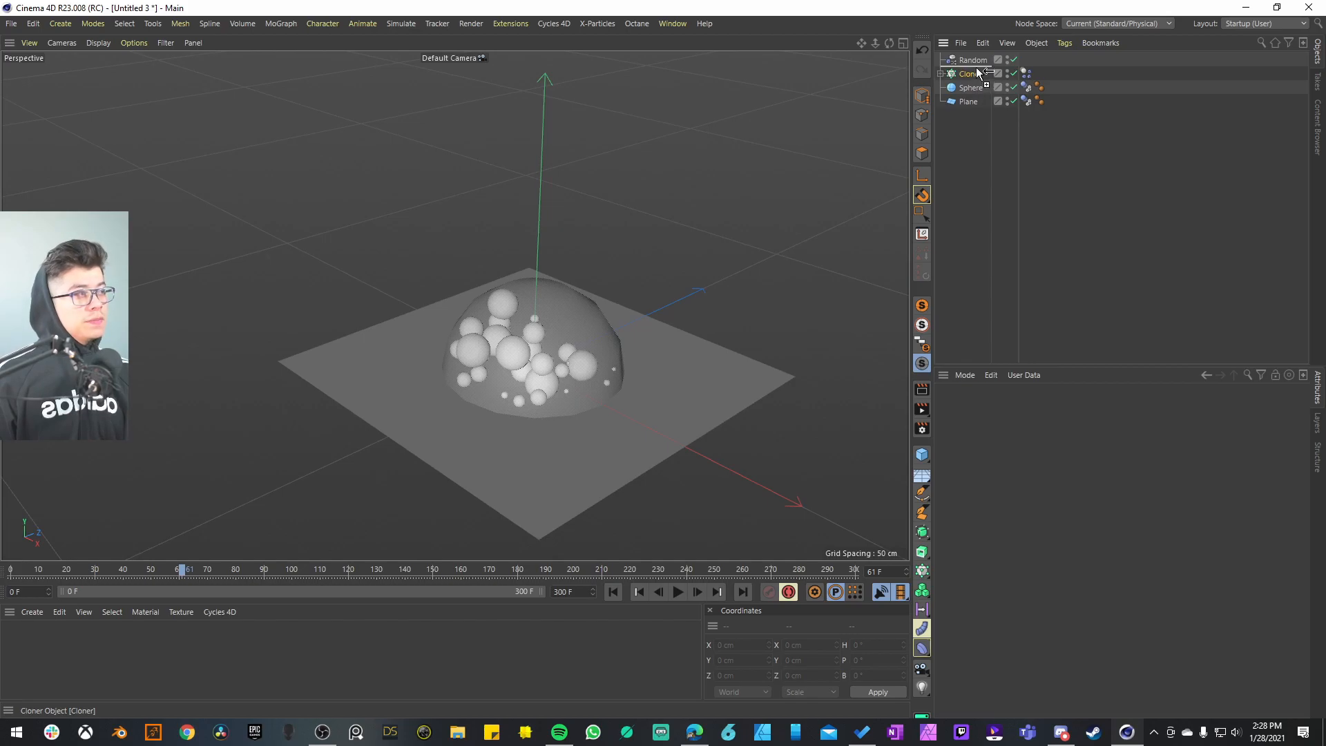
- Duplicate the Cloner and set the copy's grid to a Y count of 20 and a Y size of 443 cm
left_click_drag(978, 71, 976, 74, "ctrl")
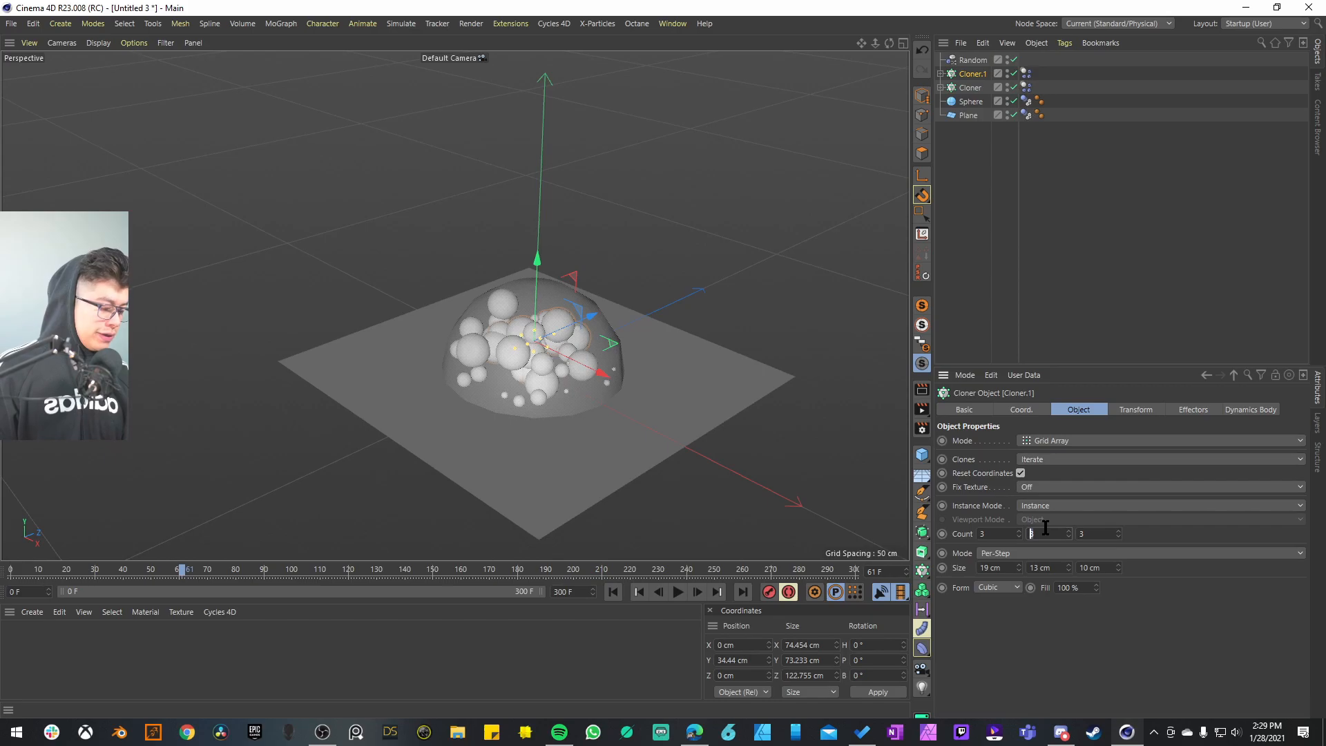
key("Return")
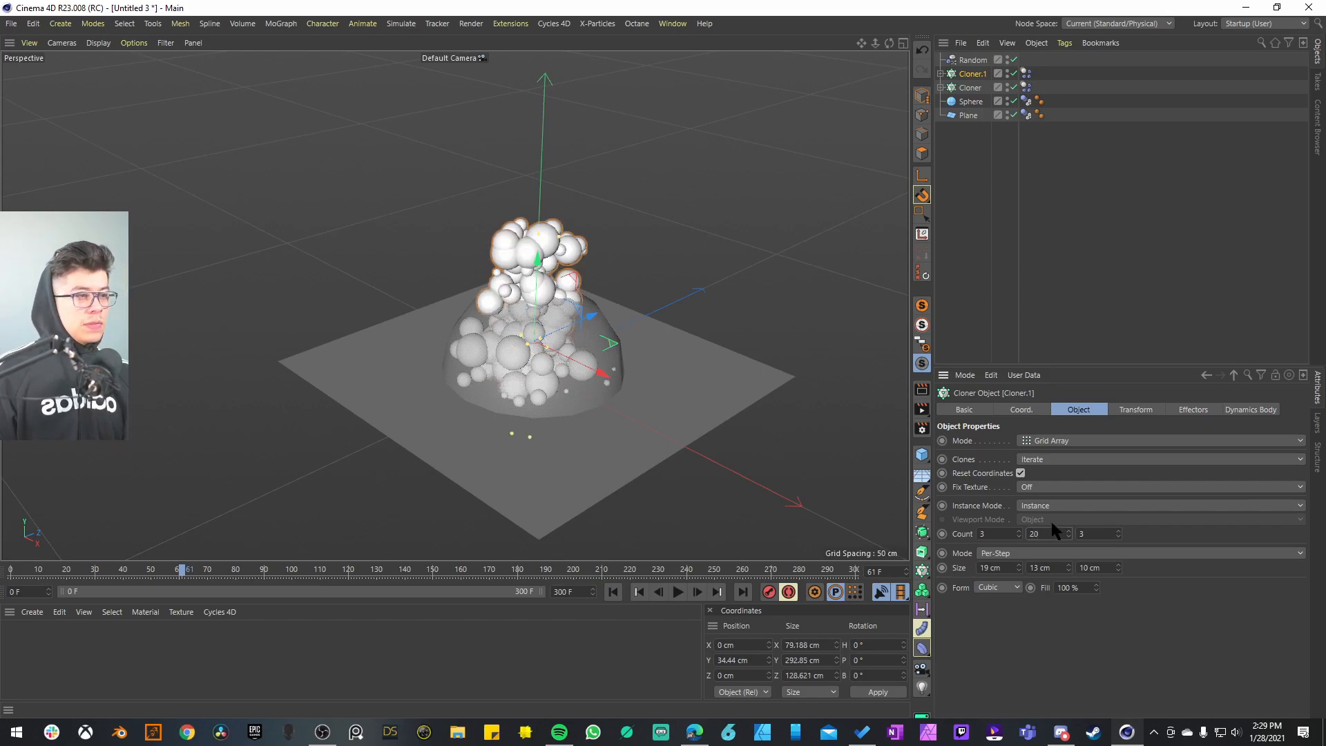
left_click_drag(1068, 568, 1068, 459)
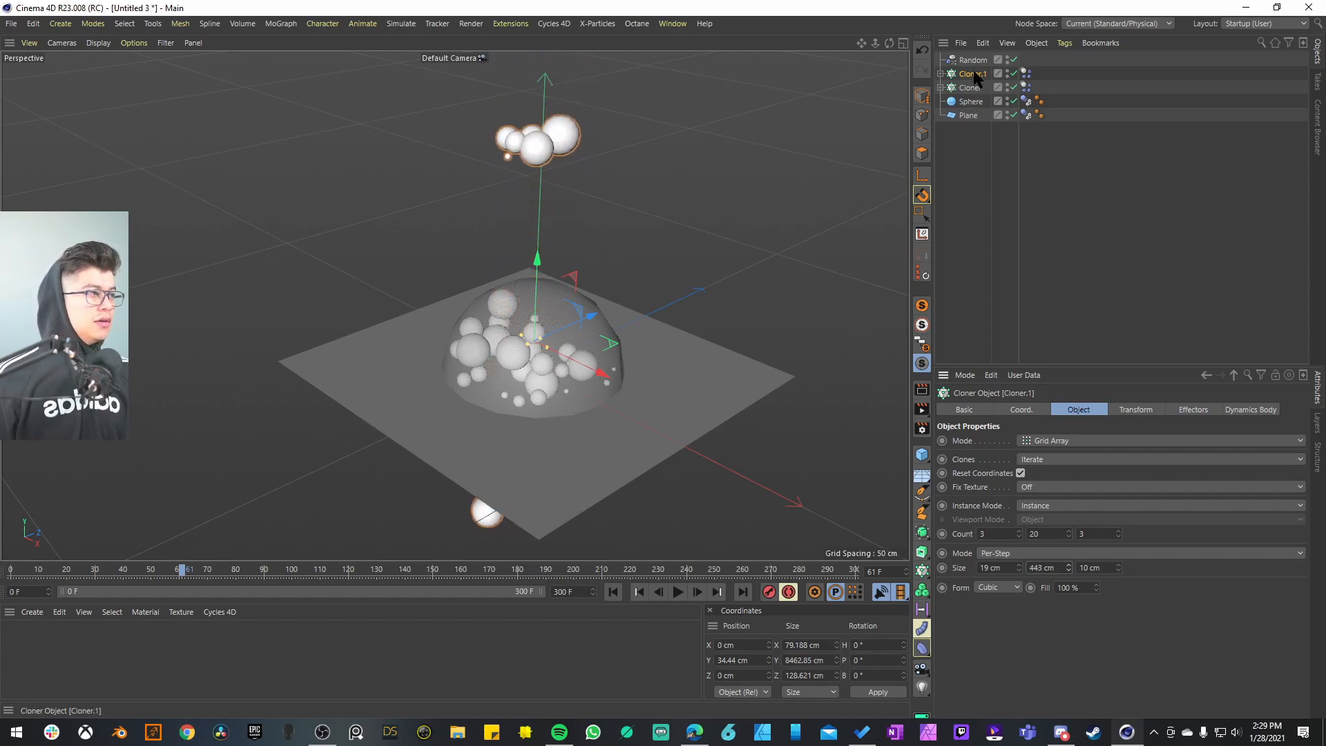
- Raise the duplicated cloner to a Y position of 3335.44 cm and play the simulation from frame 0
left_click(1018, 412)
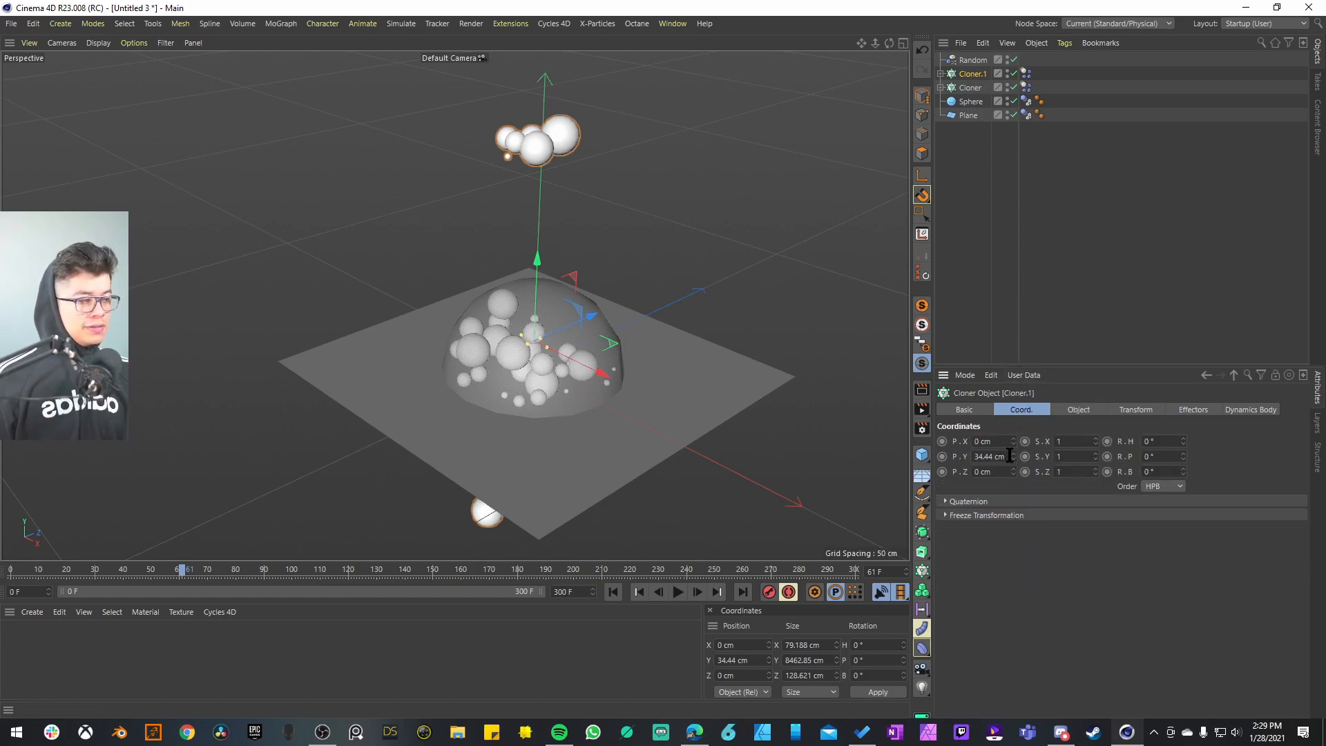
left_click_drag(1013, 458, 1013, 352)
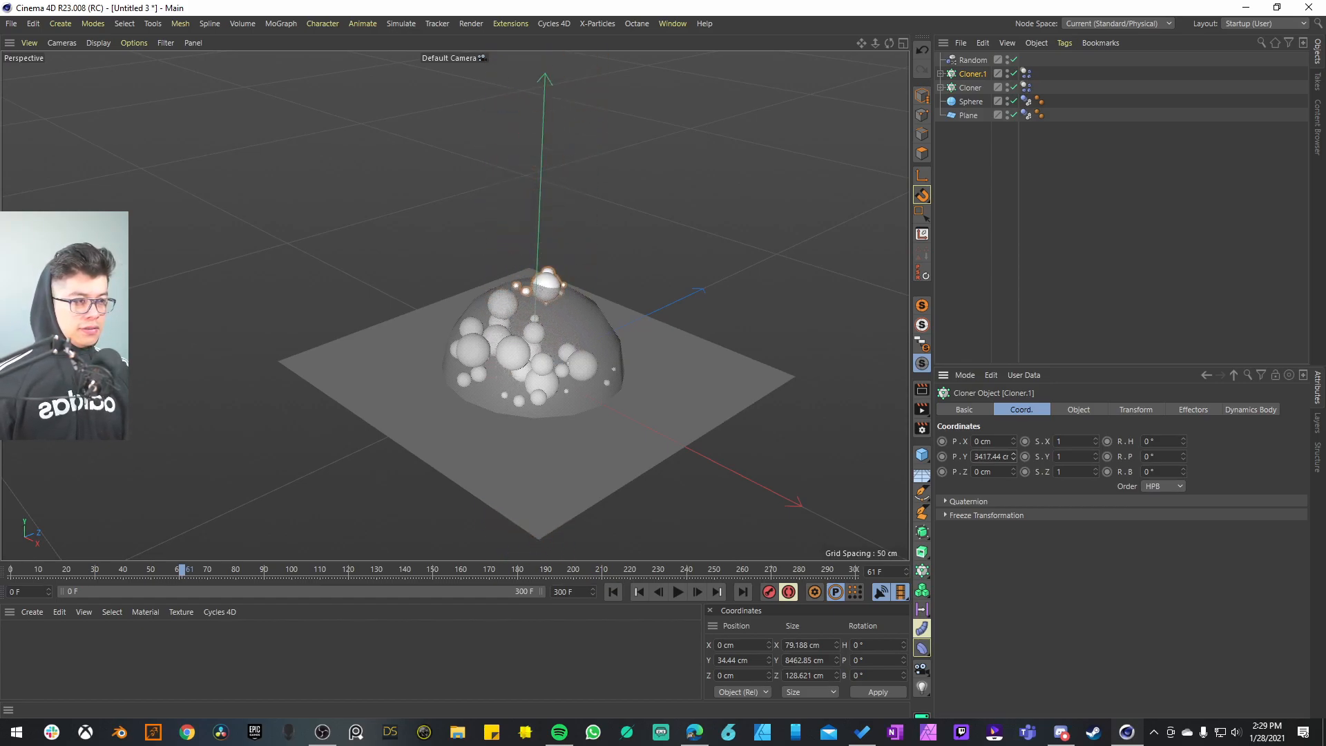
left_click_drag(1013, 456, 1014, 456)
left_click(613, 593)
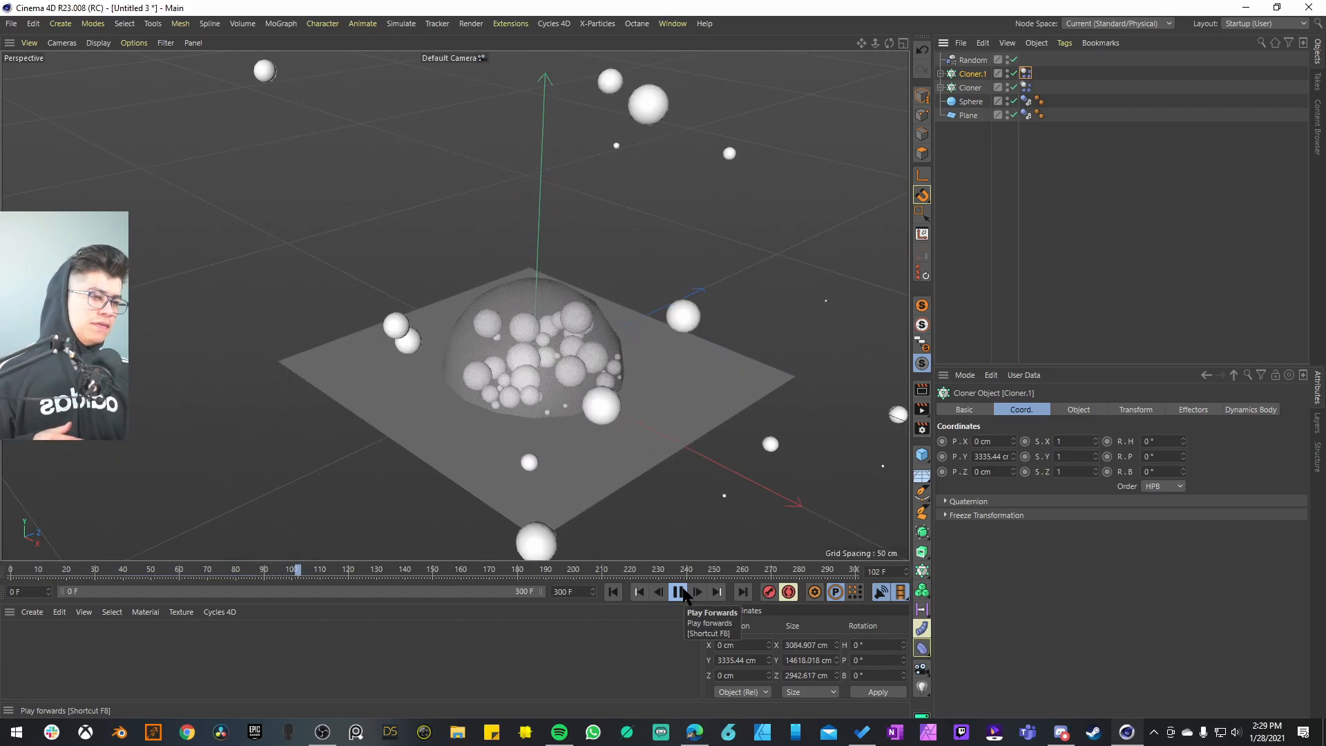
left_click(679, 593)
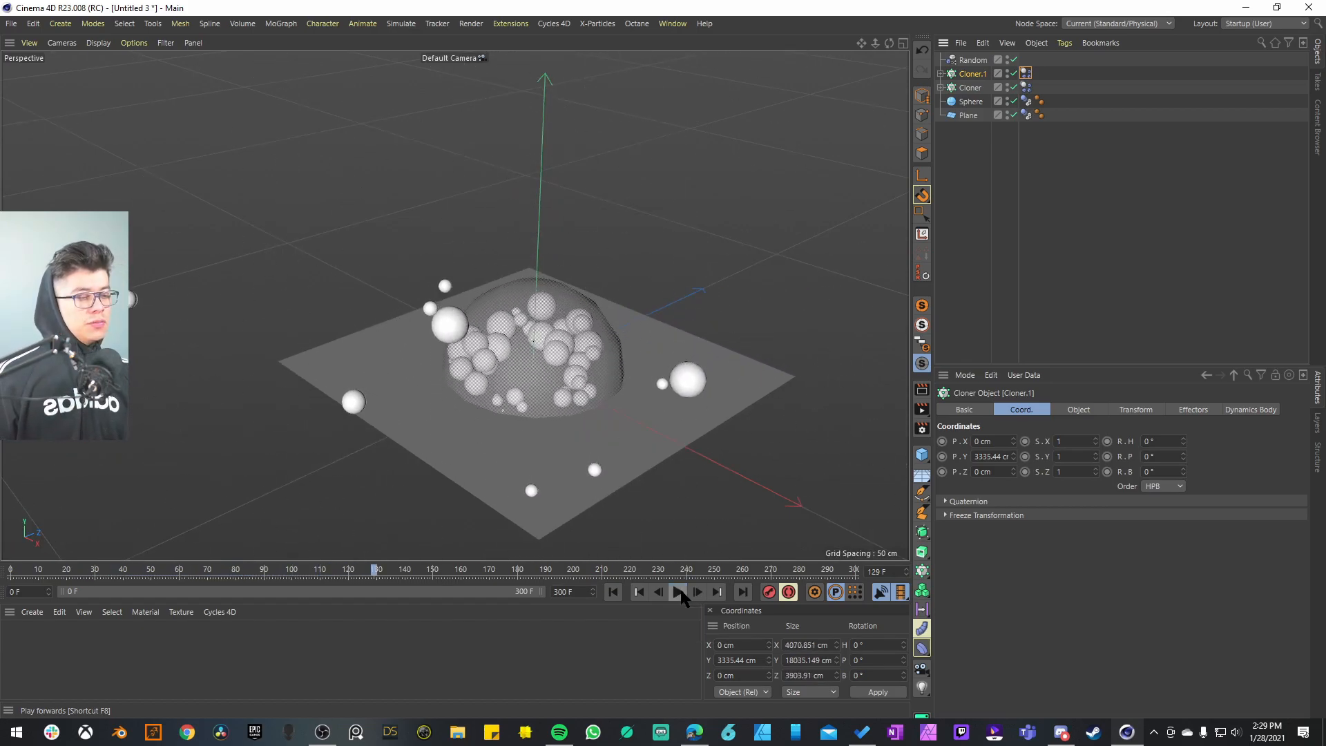
- Set linear and angular damping to 80% on the duplicated cloner's Dynamics Body tag and replay the simulation from frame 0
left_click(1027, 73)
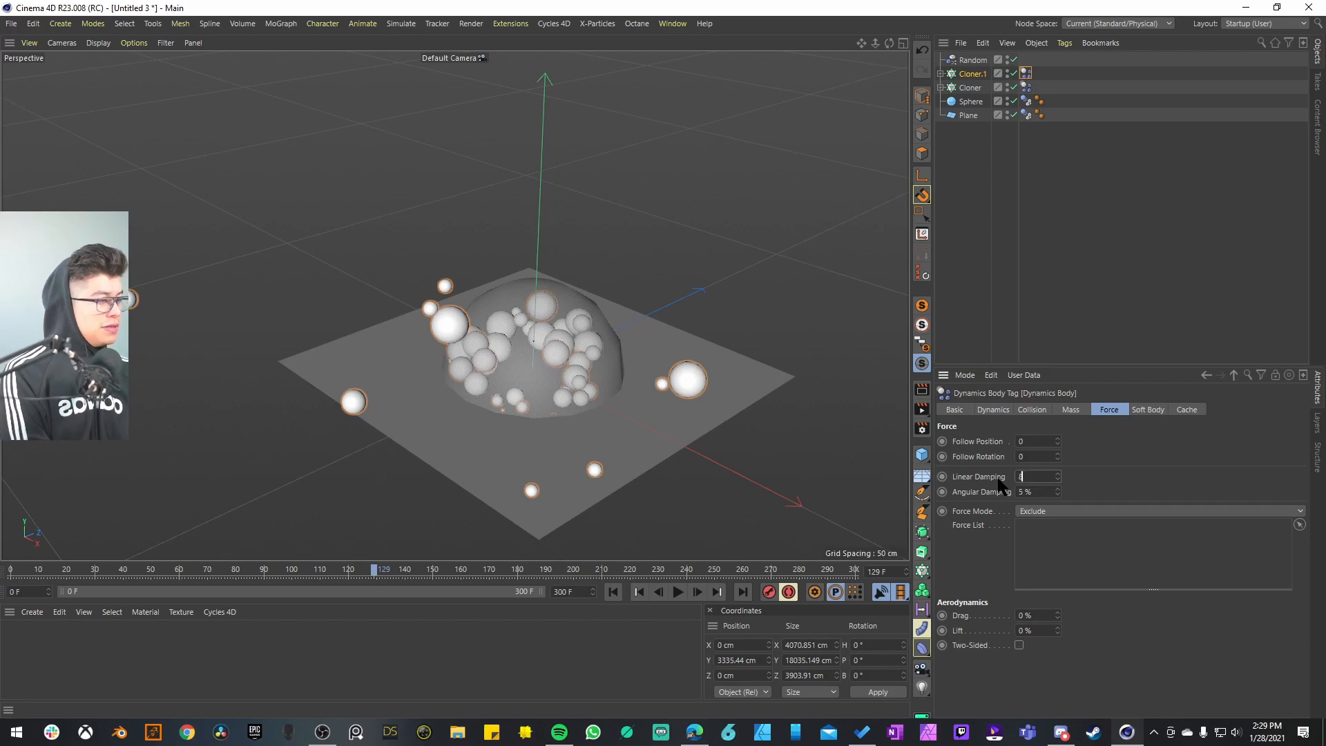
key("Return")
left_click(614, 592)
left_click(679, 593)
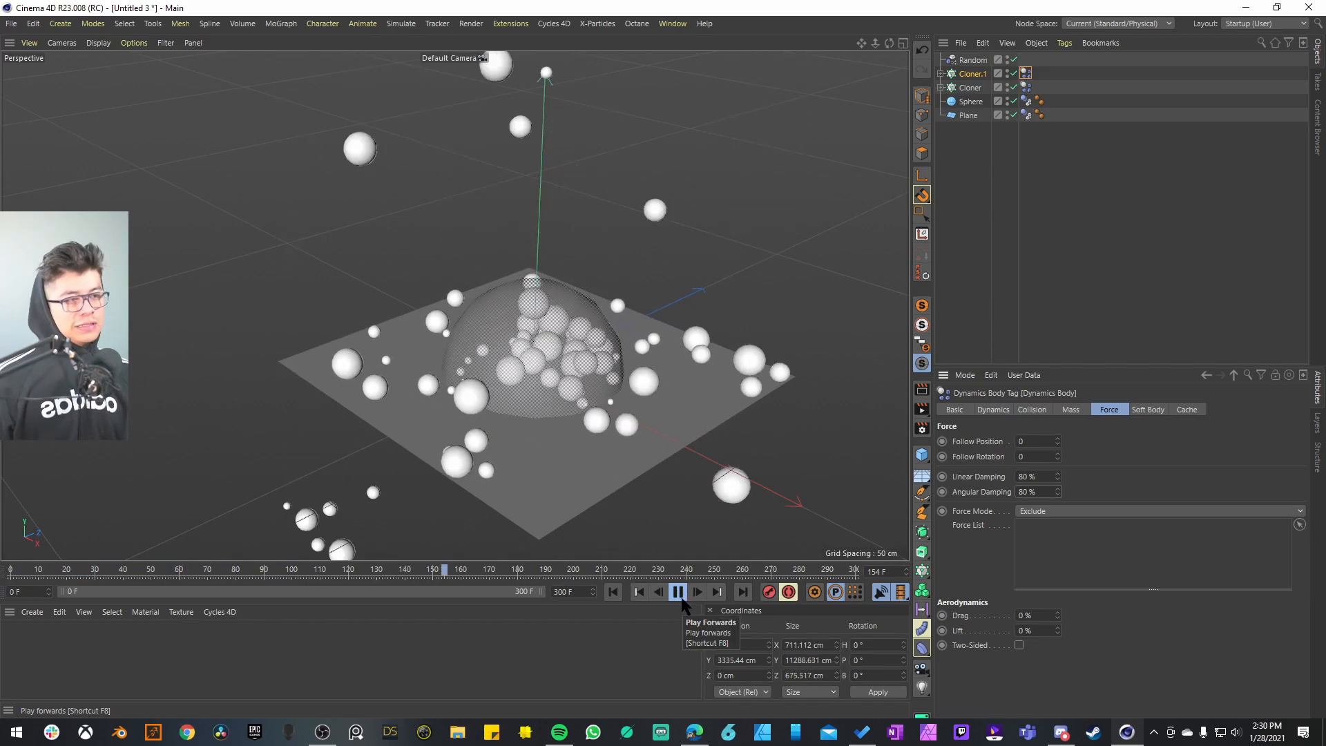
left_click(679, 593)
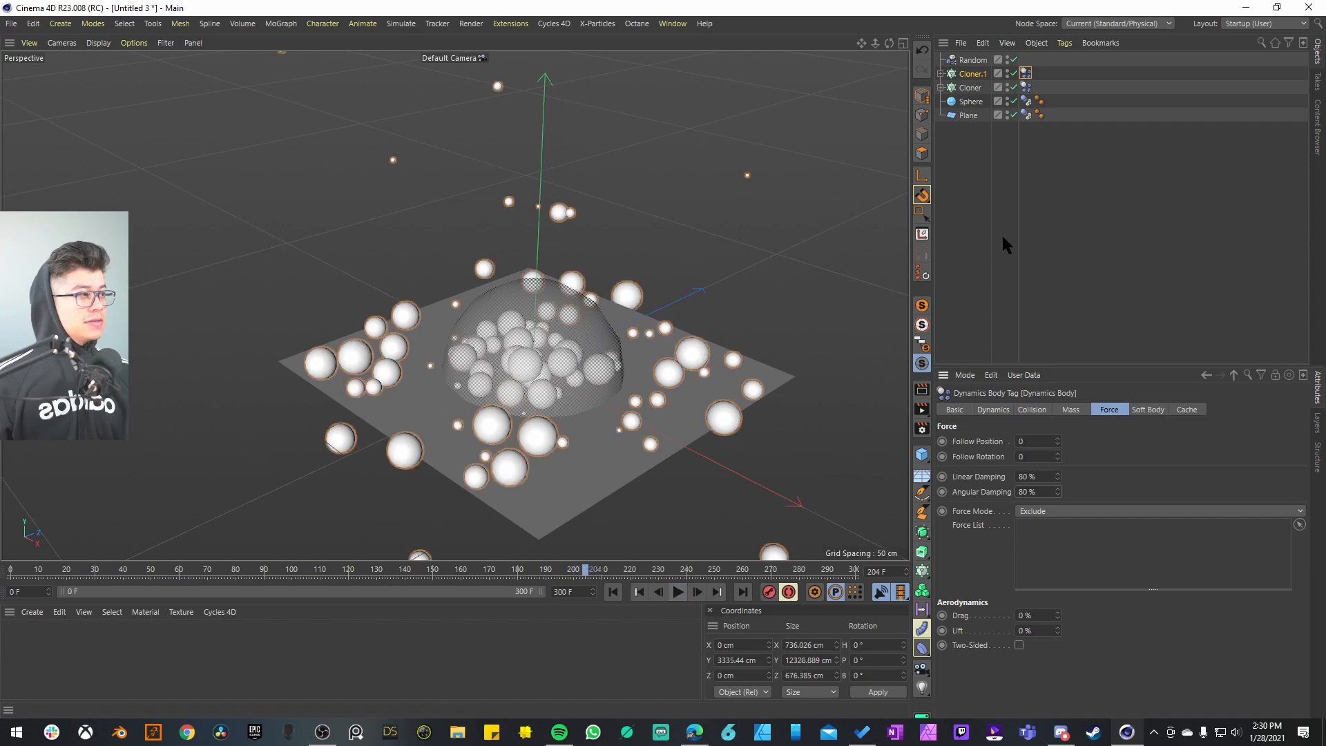
- Set the duplicated cloner's Y size to 800 cm and its Y position to 6034.44 cm, and play the simulation from frame 0
left_click(979, 74)
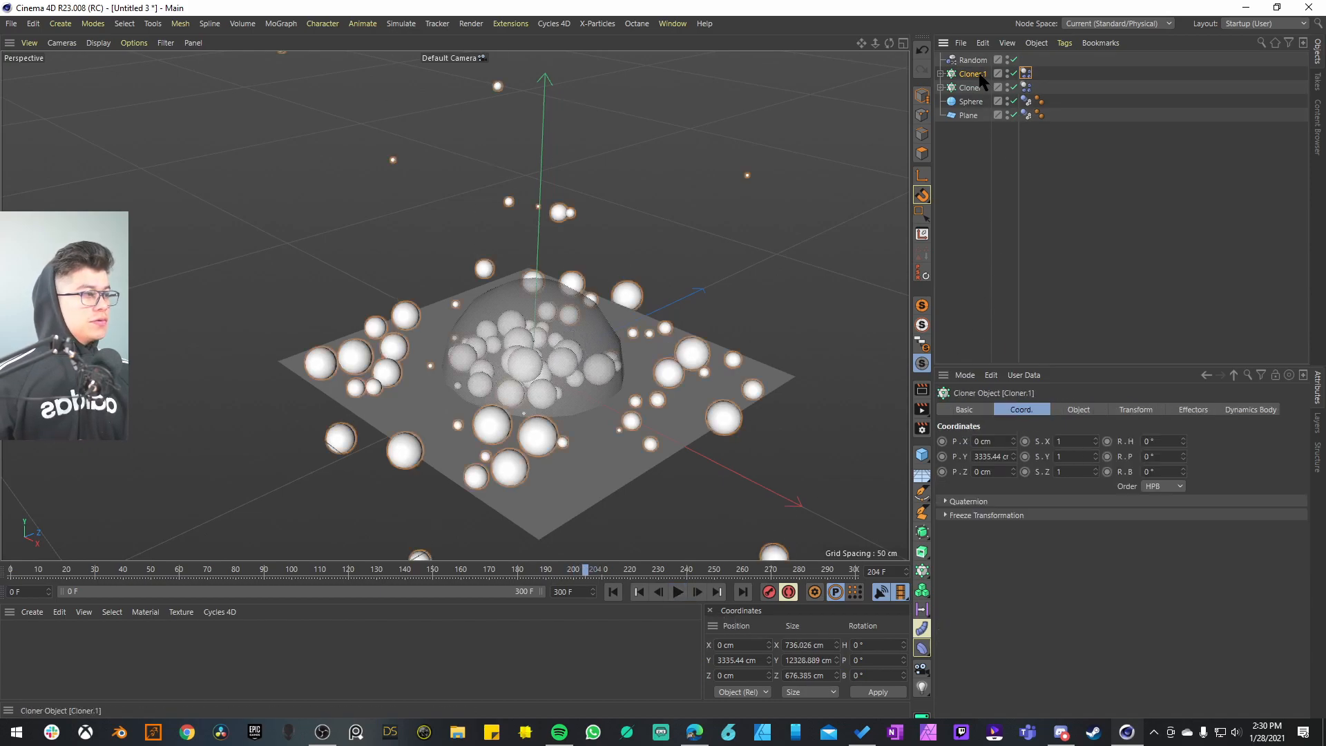
left_click(1074, 413)
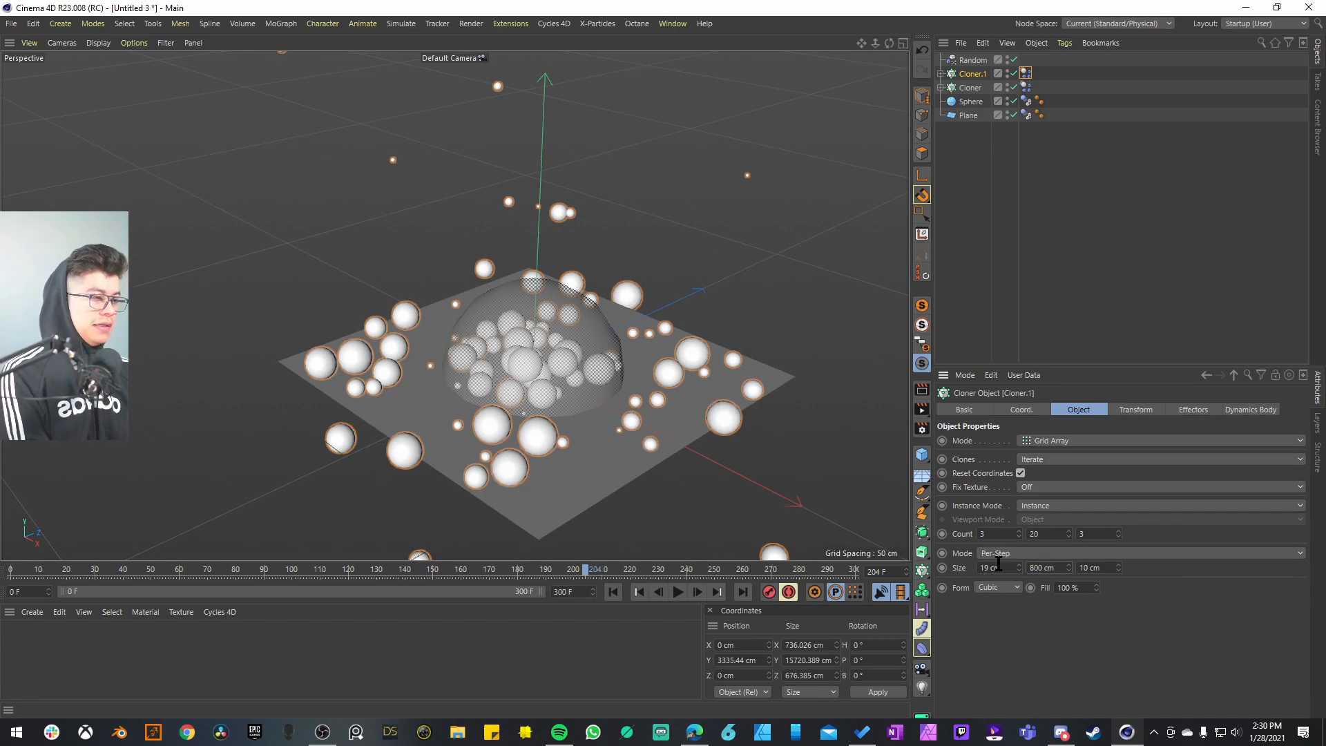
left_click(614, 592)
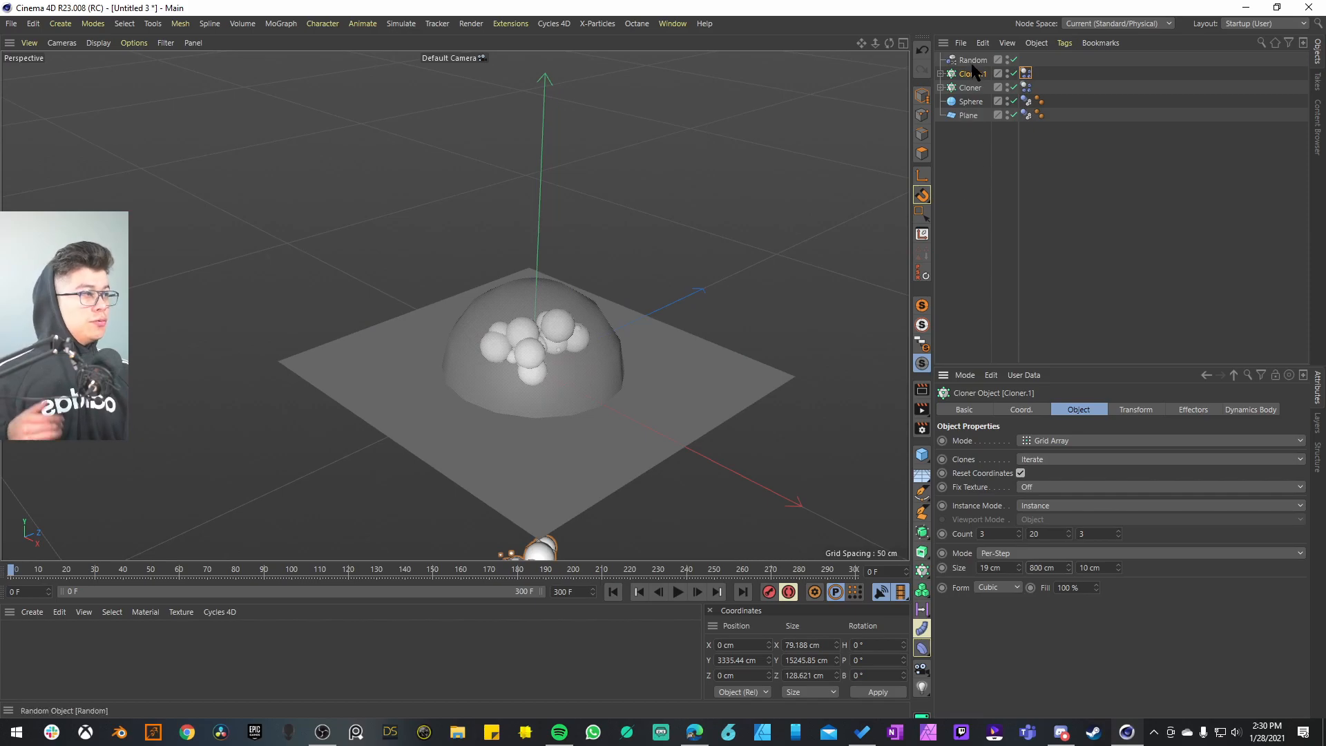
left_click(1021, 410)
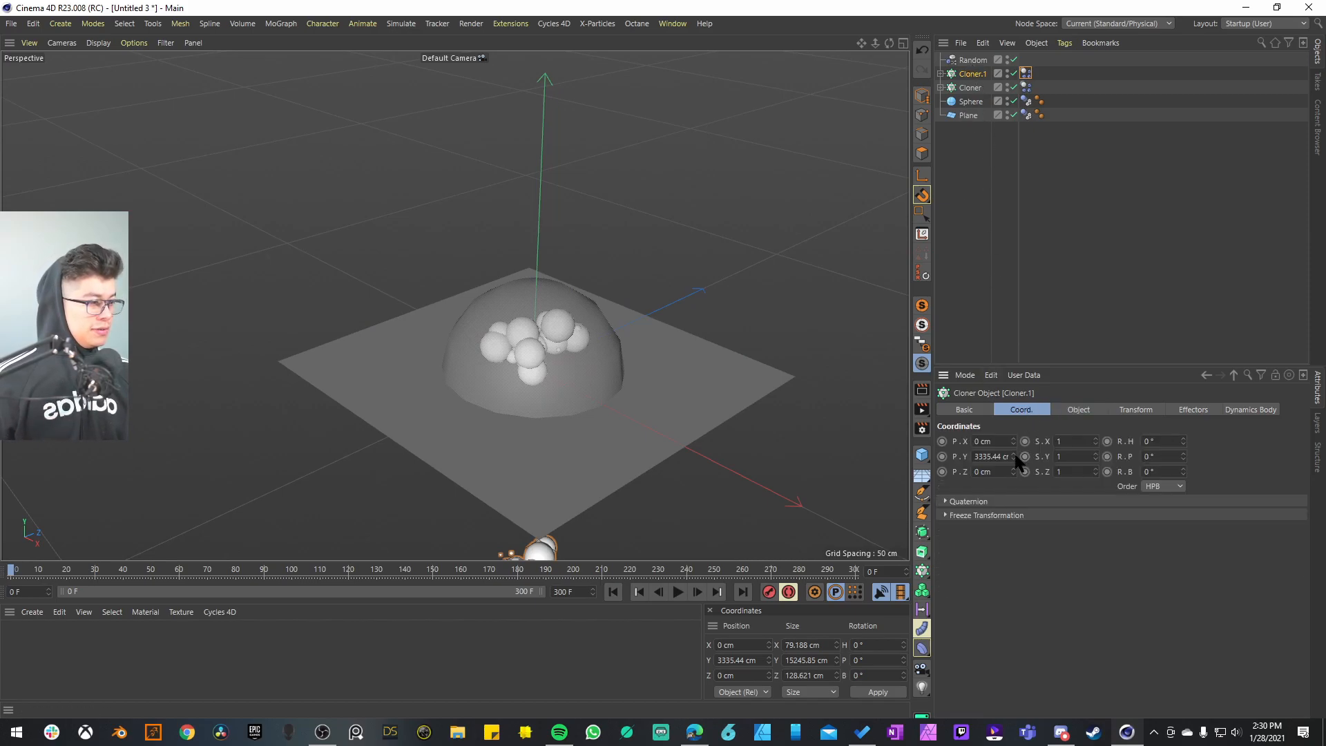
left_click_drag(1013, 457, 1013, 456)
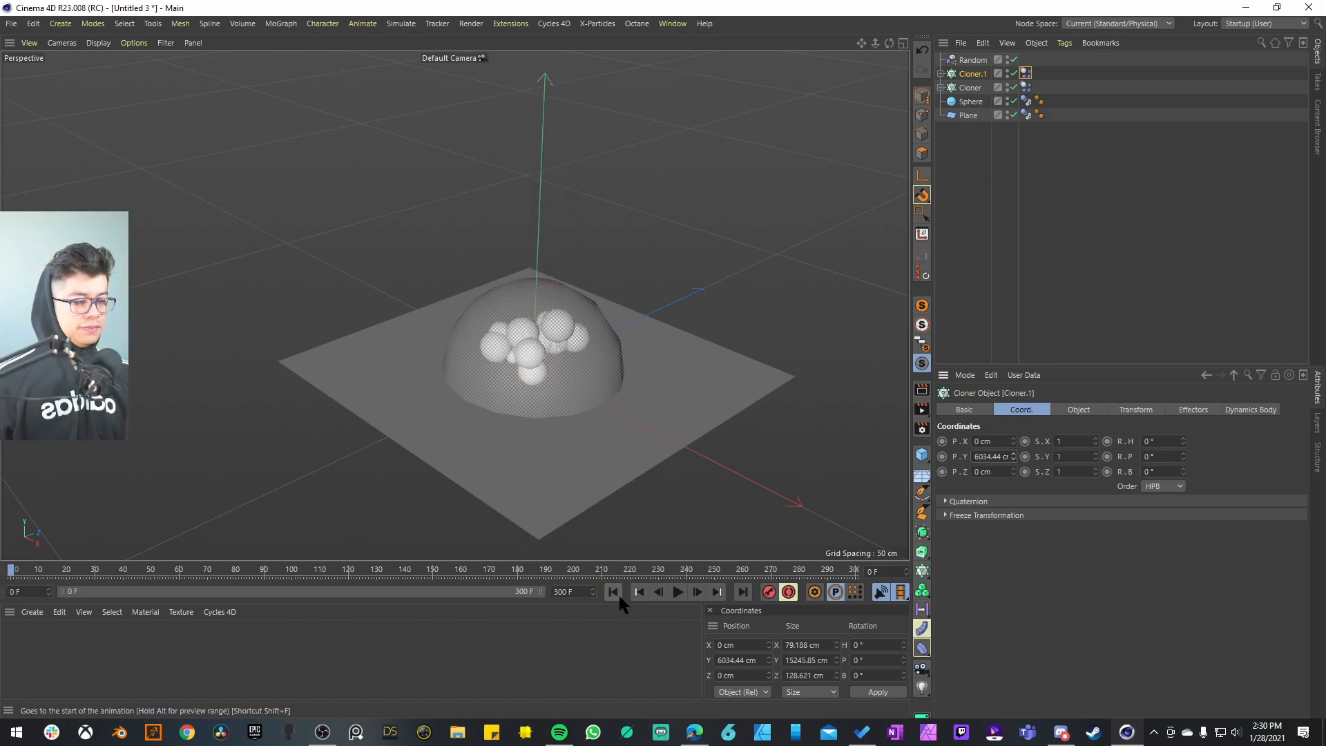
left_click(677, 592)
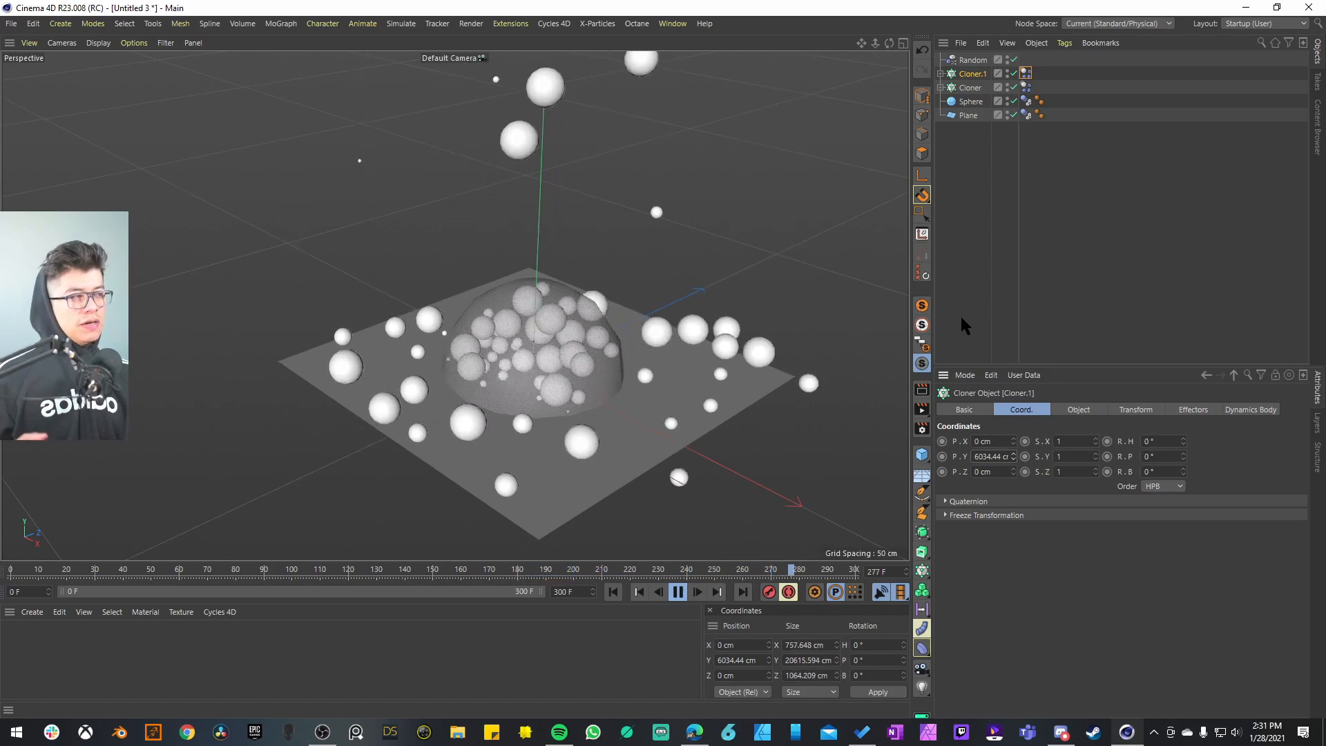
- Scale the plane up uniformly to about 842 cm in X and Z, stop playback and return to frame 0
left_click(967, 116)
key("t")
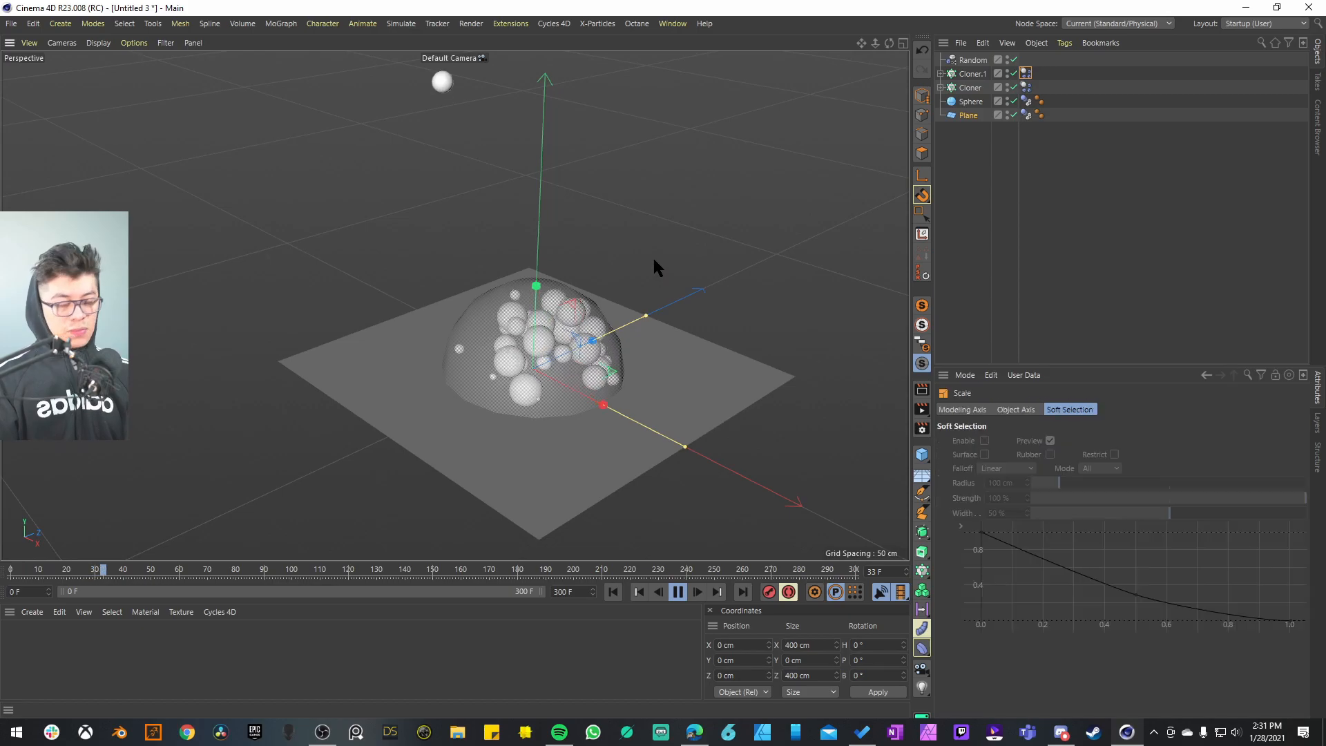
left_click_drag(661, 262, 928, 129)
left_click(676, 594)
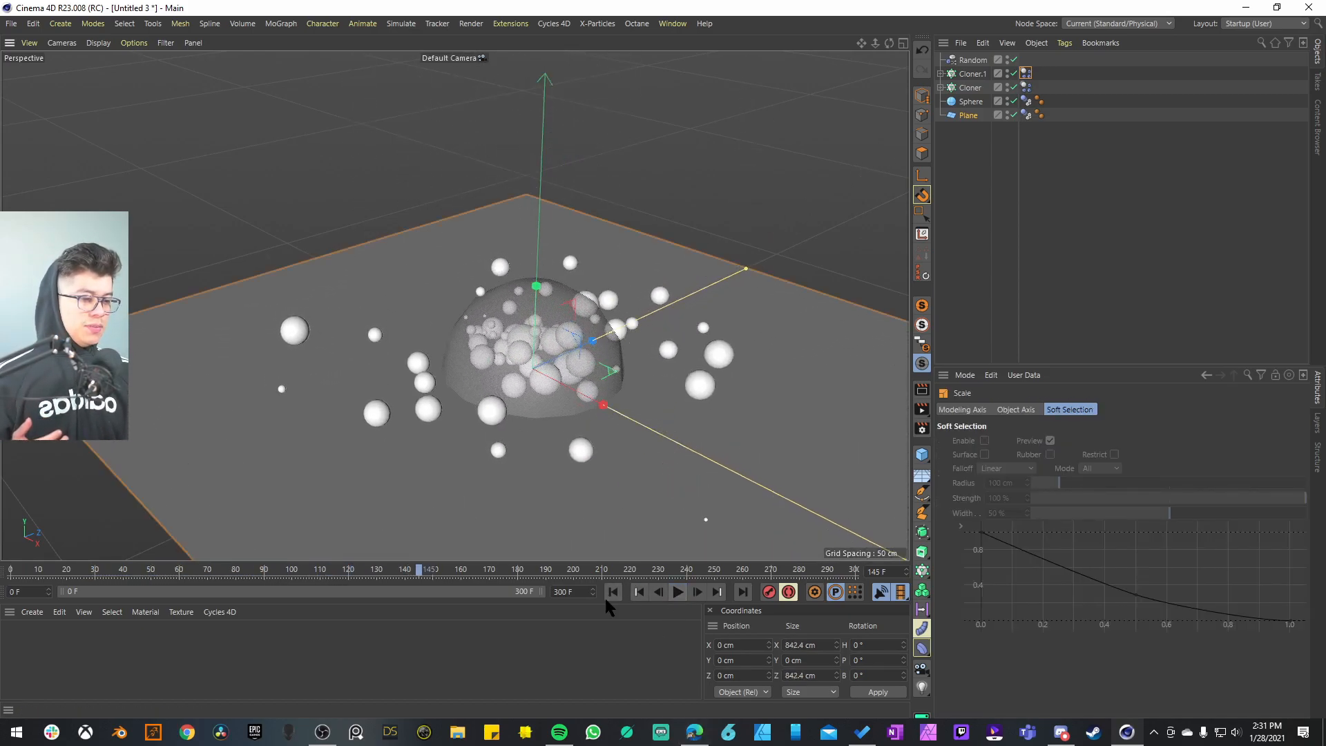
left_click(612, 593)
- Set linear and angular damping to 90% on the duplicated cloner's Dynamics Body tag, play the simulation to check it, and rewind to frame 0
left_click(1025, 73)
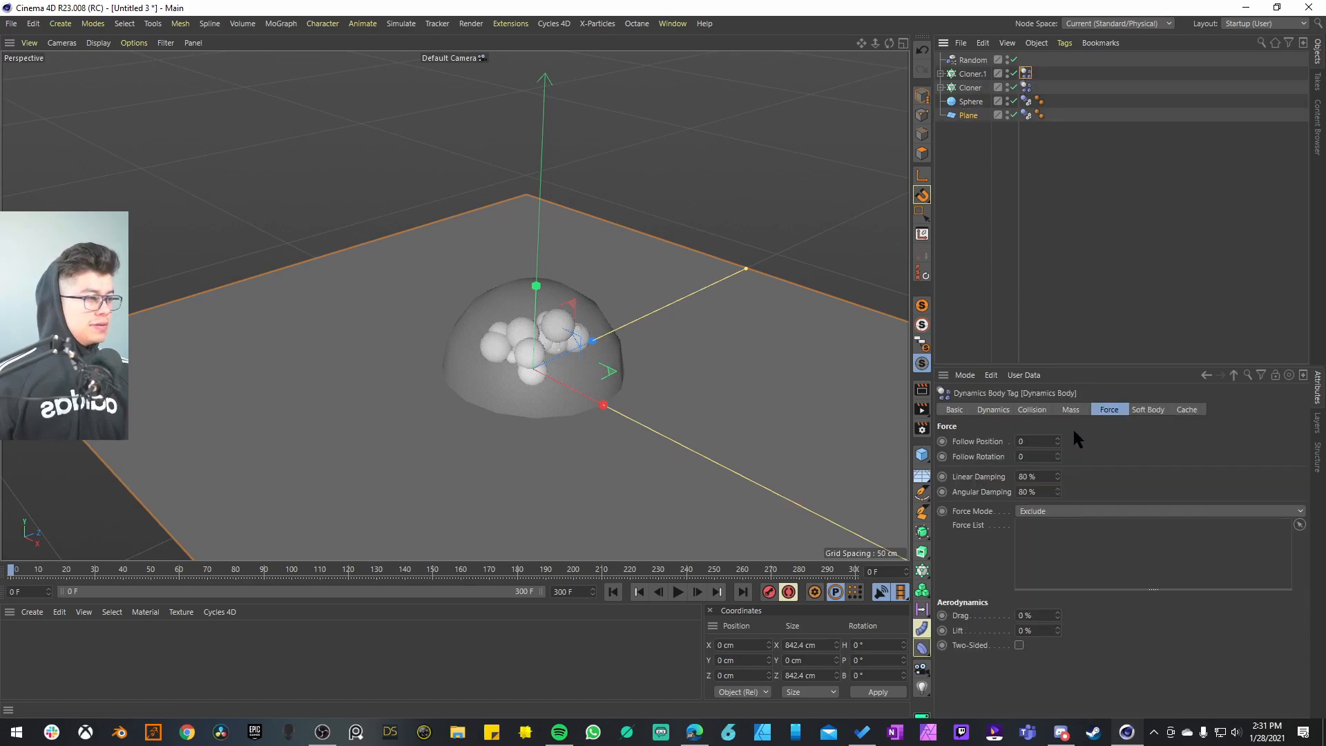
type("90")
left_click(1015, 492)
key("Return")
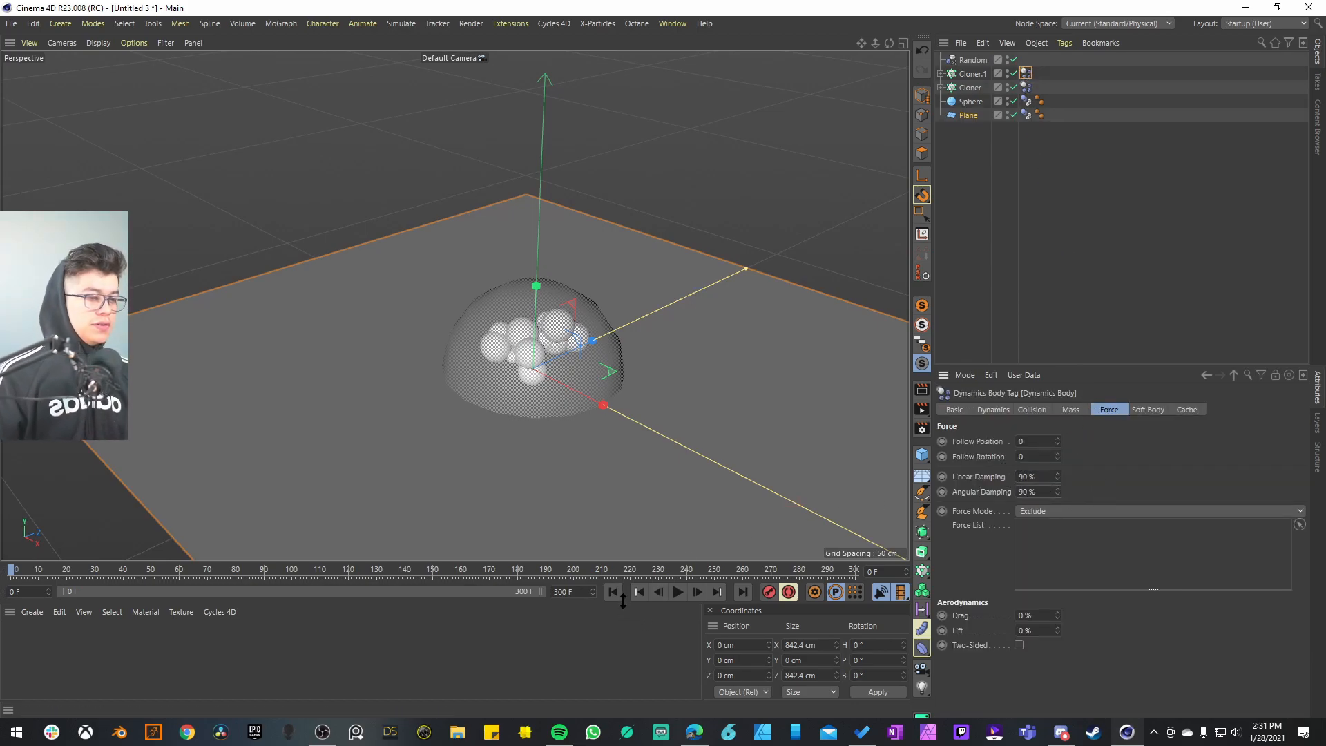
left_click(677, 593)
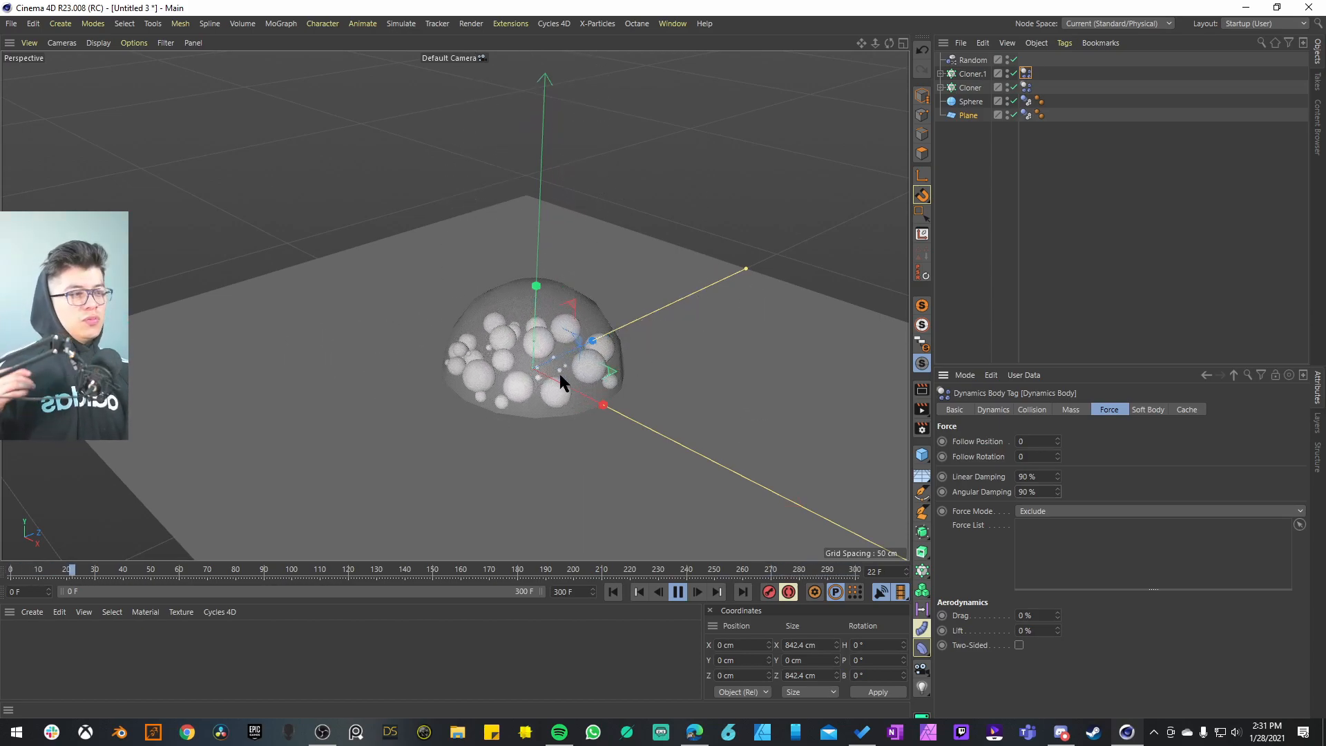
left_click(678, 592)
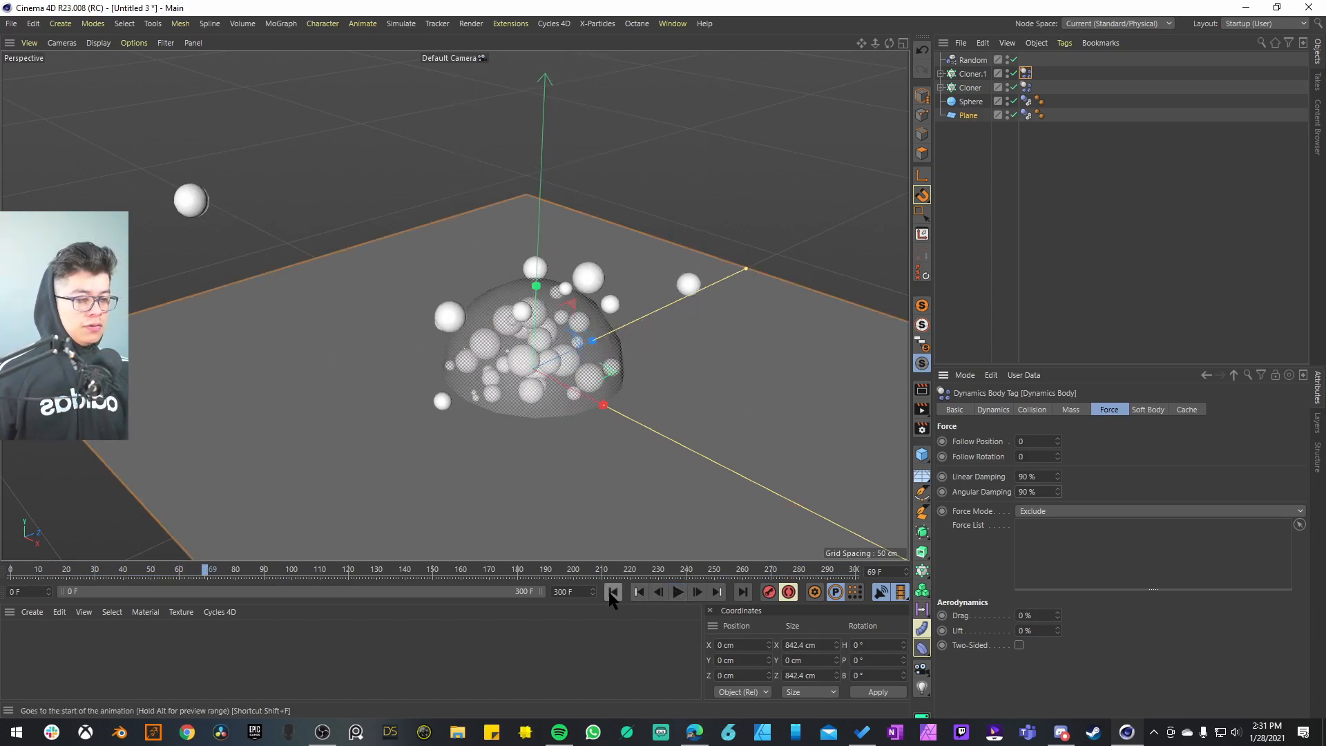
left_click(612, 592)
- Widen the duplicated cloner's grid spacing to 37 cm in X and 34 cm in Z
left_click(972, 73)
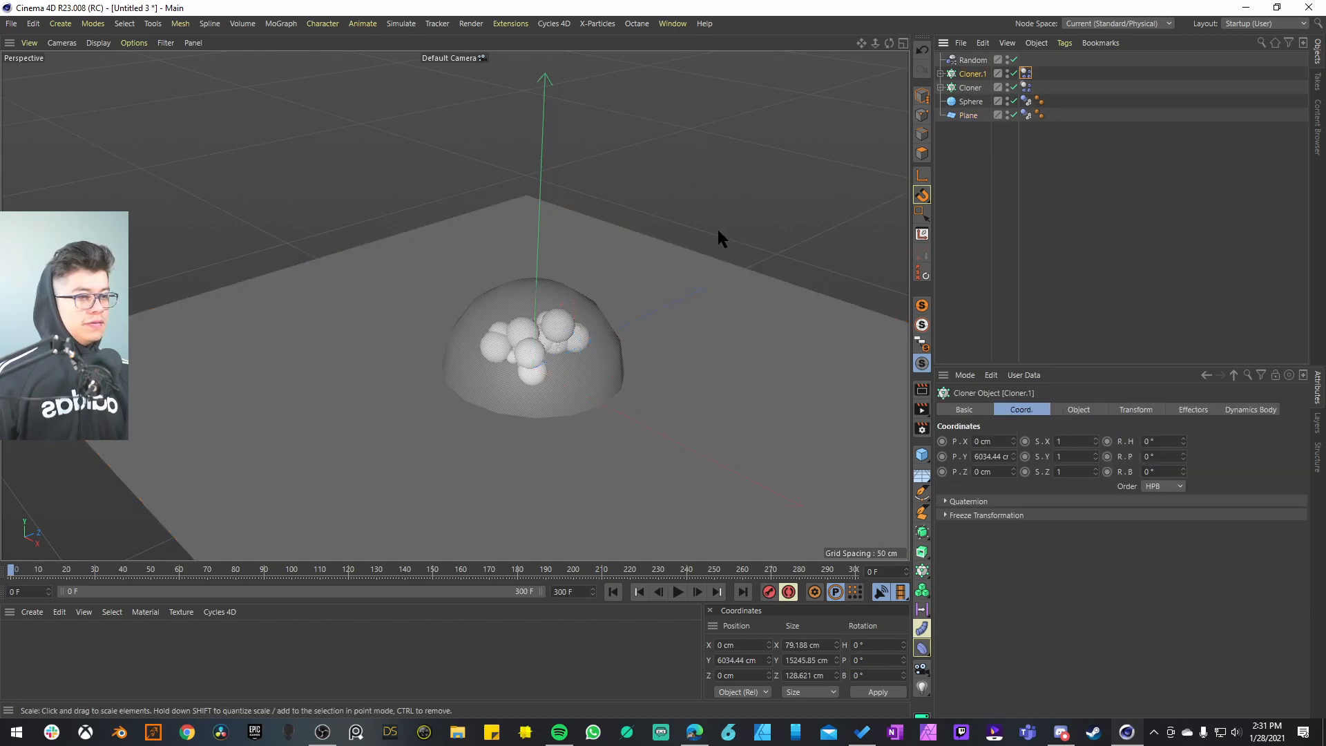
left_click(1079, 410)
scroll(563, 161, "down", 10)
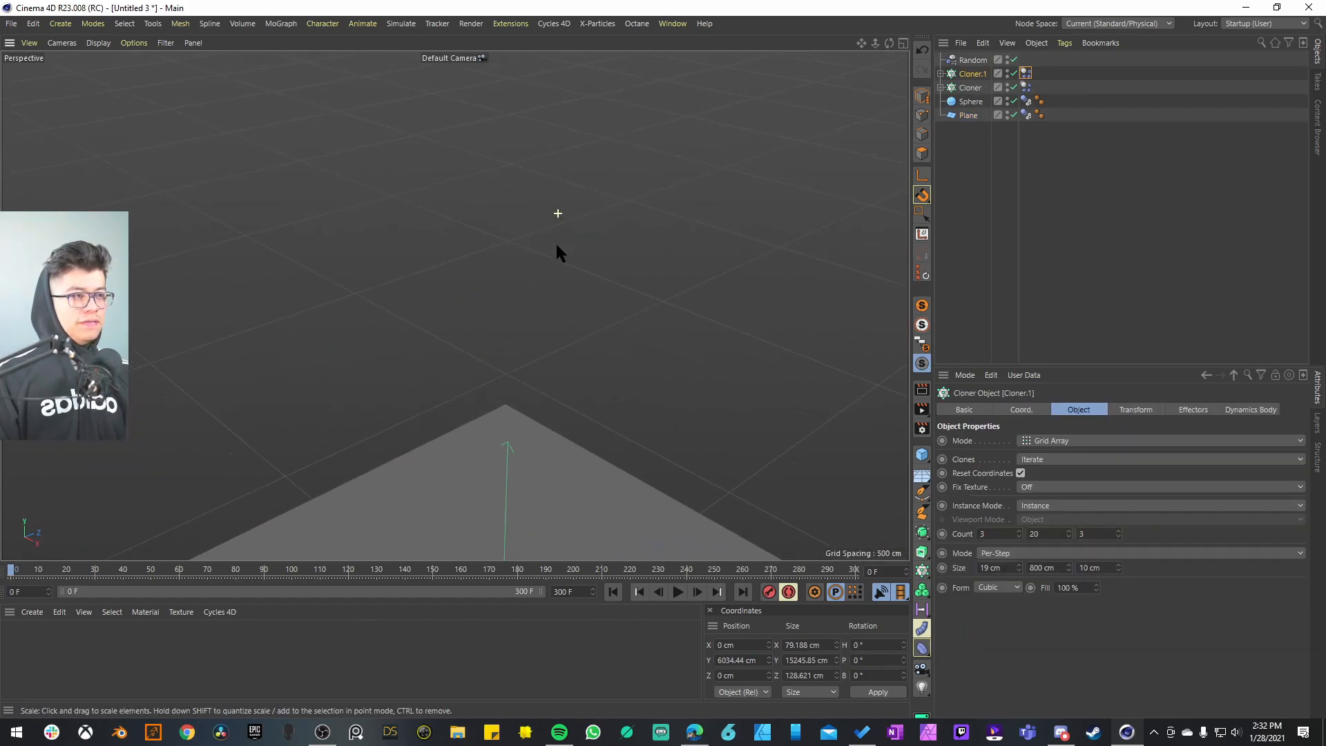
right_click_drag(533, 190, 763, 174, "alt")
left_click_drag(569, 246, 569, 293, "alt")
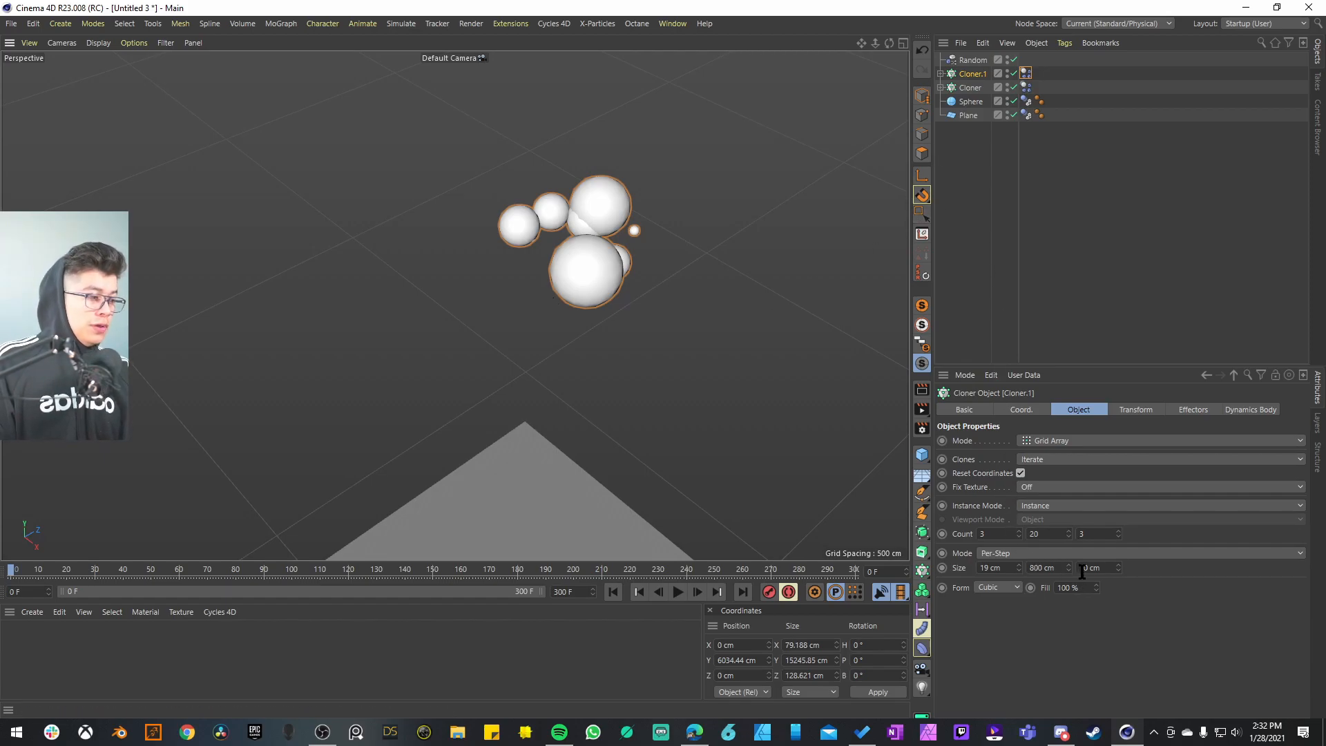
left_click_drag(1118, 568, 1029, 565)
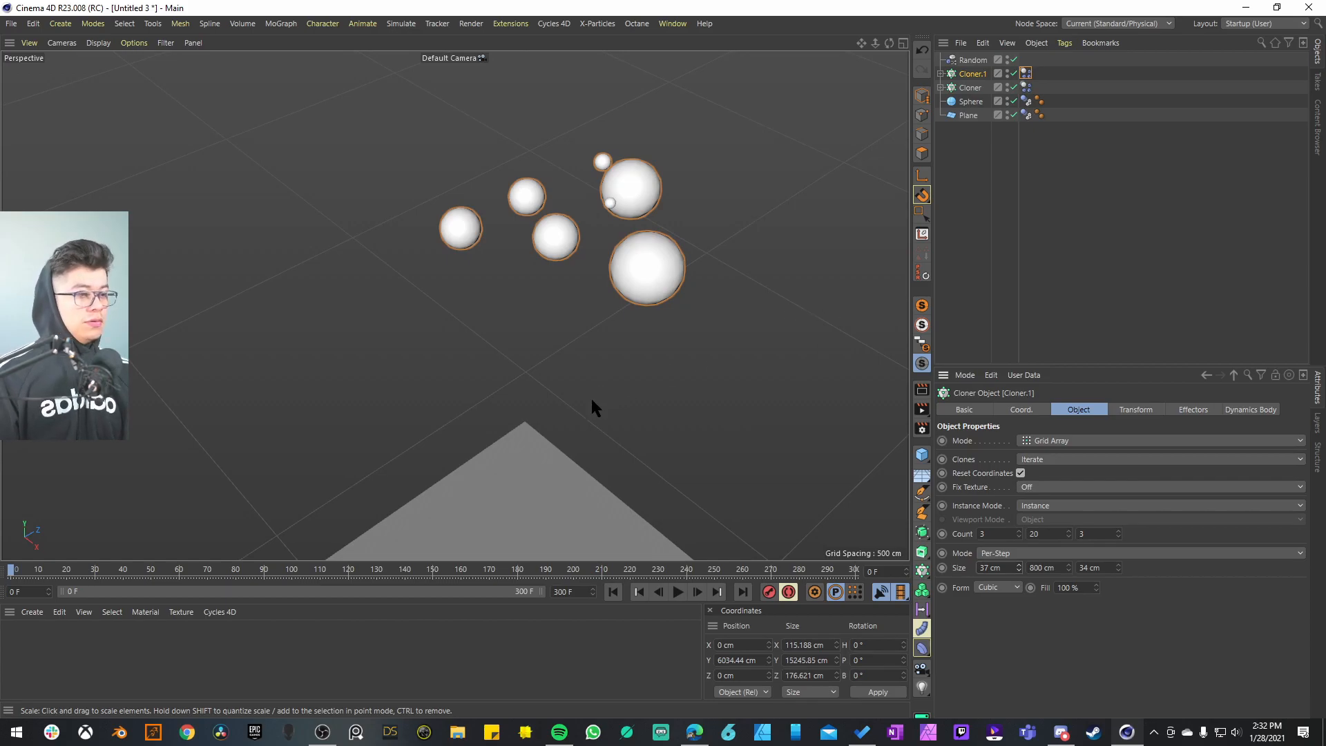
left_click_drag(540, 467, 533, 420, "alt")
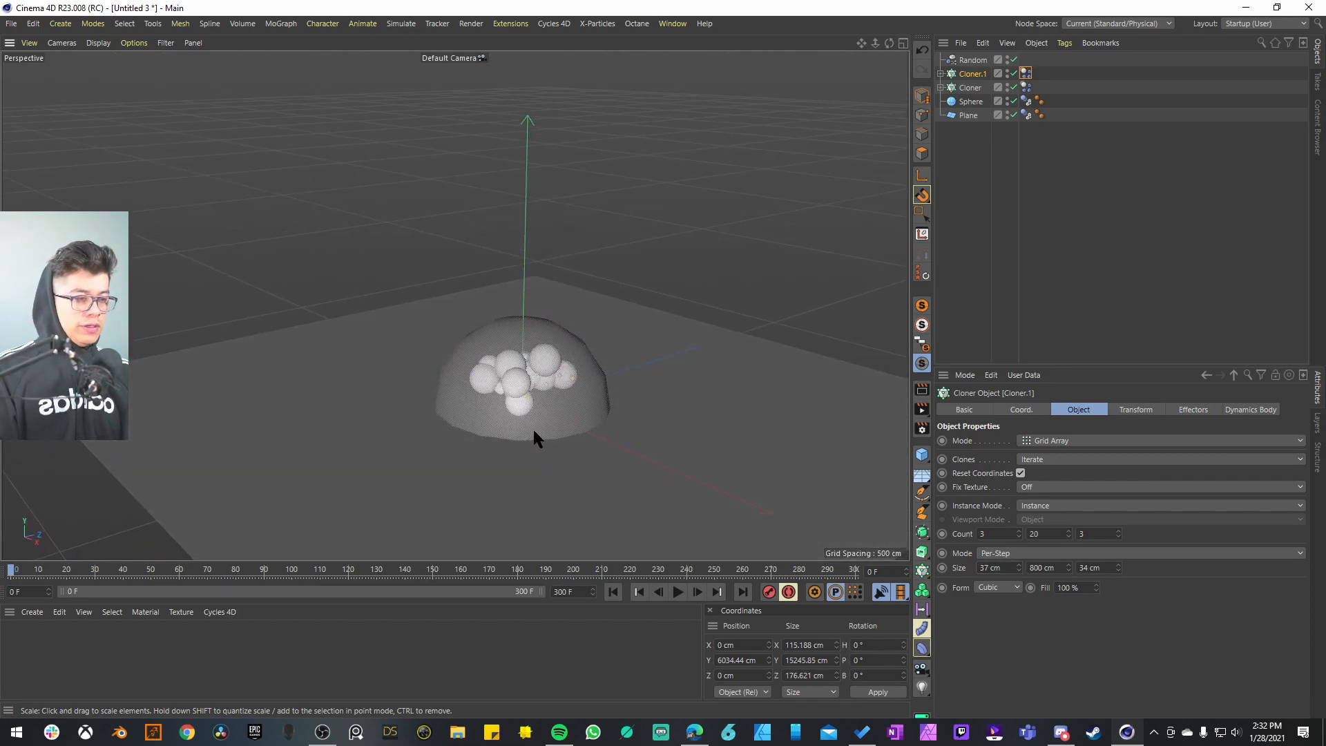